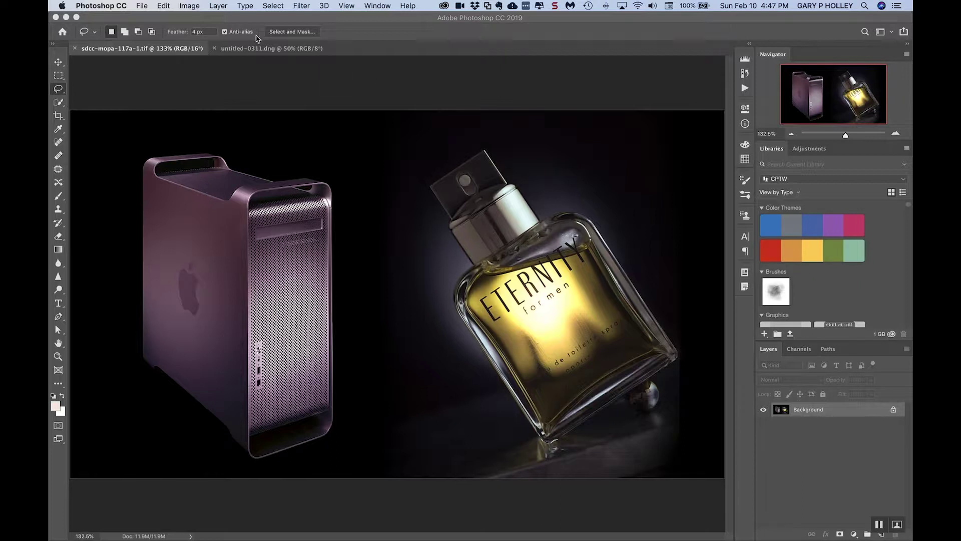
Open the Image Size settings for the computer and perfume bottle image
click(184, 5)
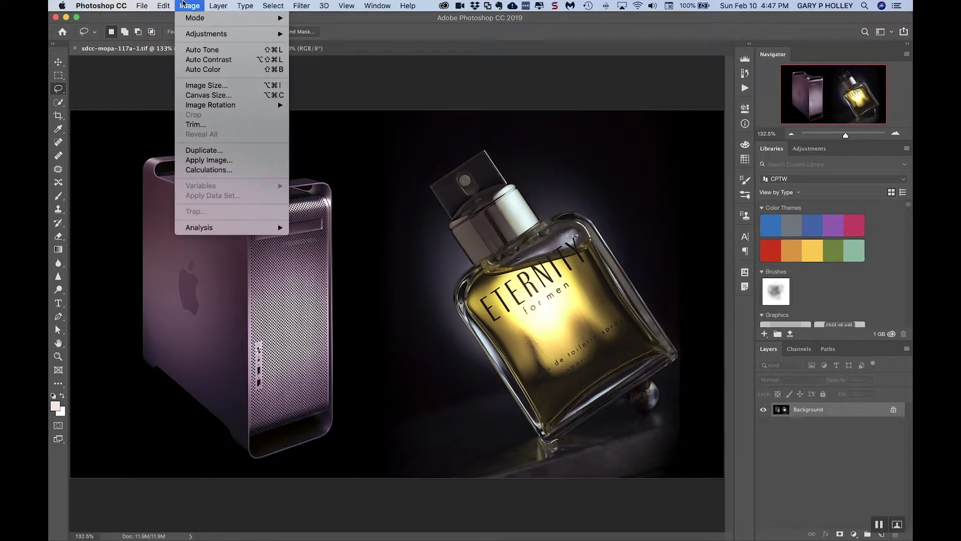
click(198, 87)
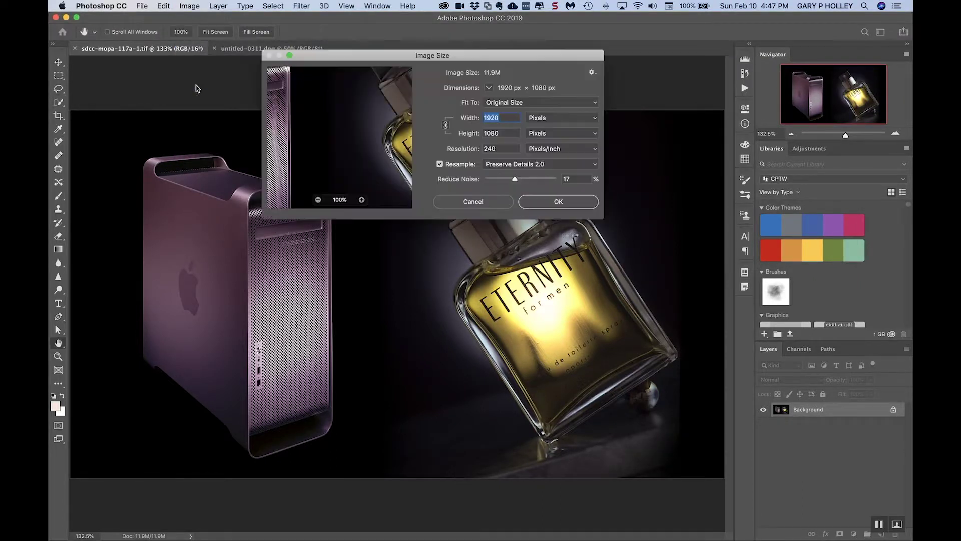
drag(344, 54, 309, 96)
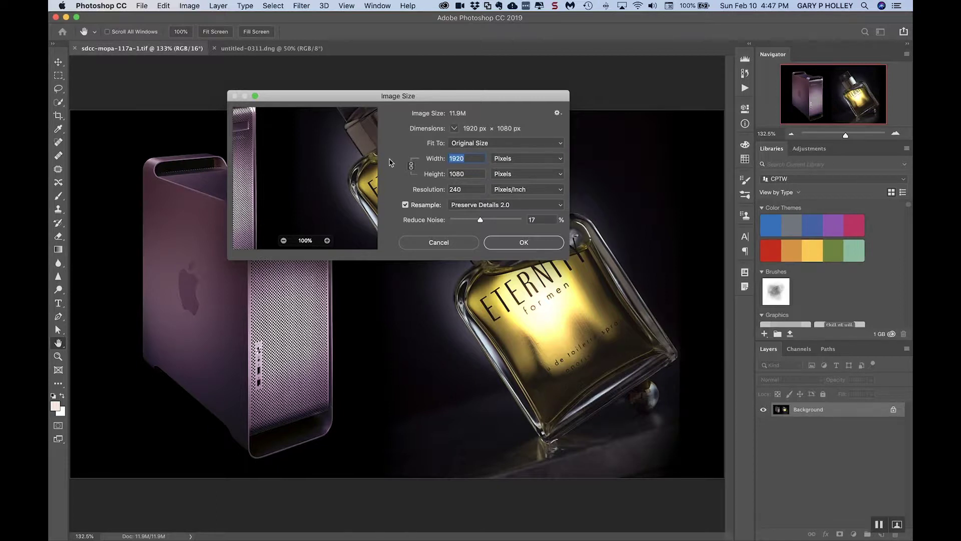
Try inches and percent as the width and height units, and return them to pixels
click(510, 159)
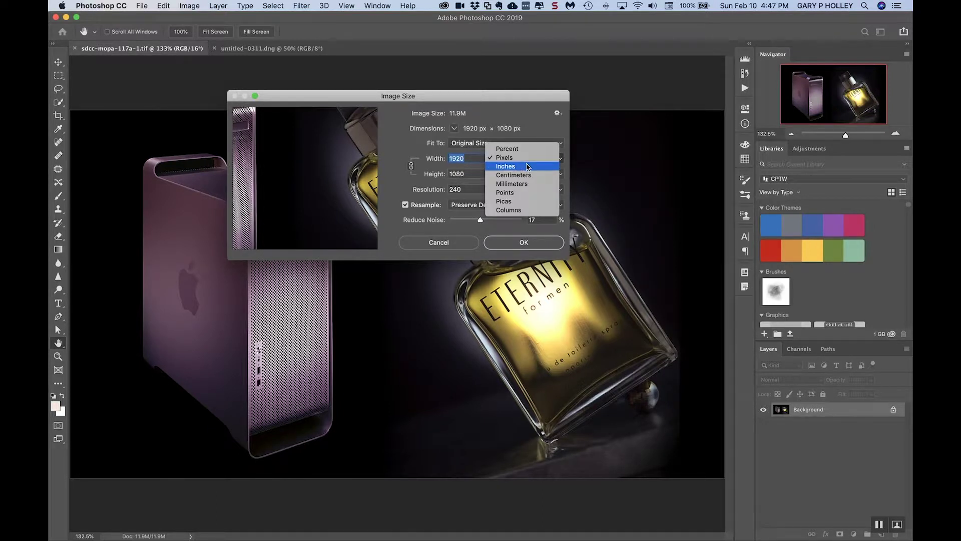
click(524, 166)
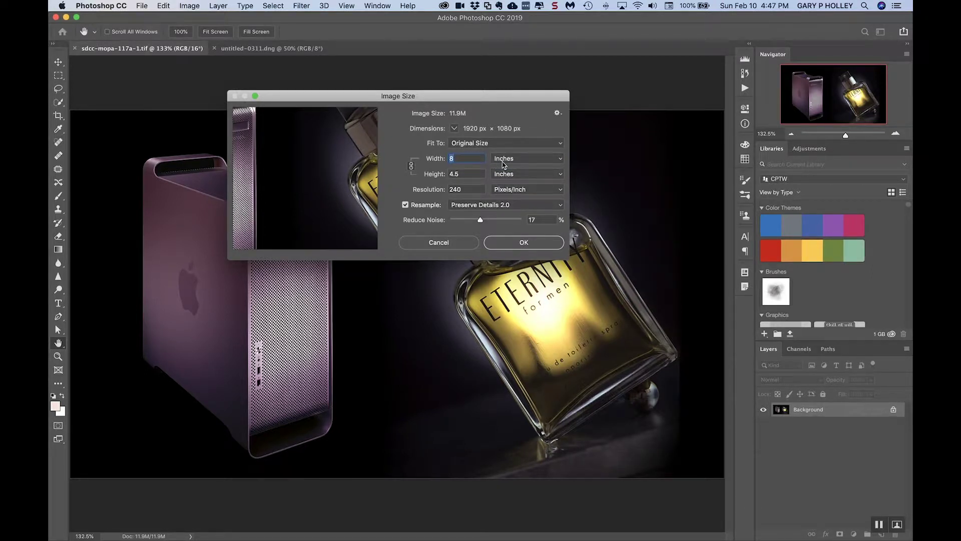
click(509, 159)
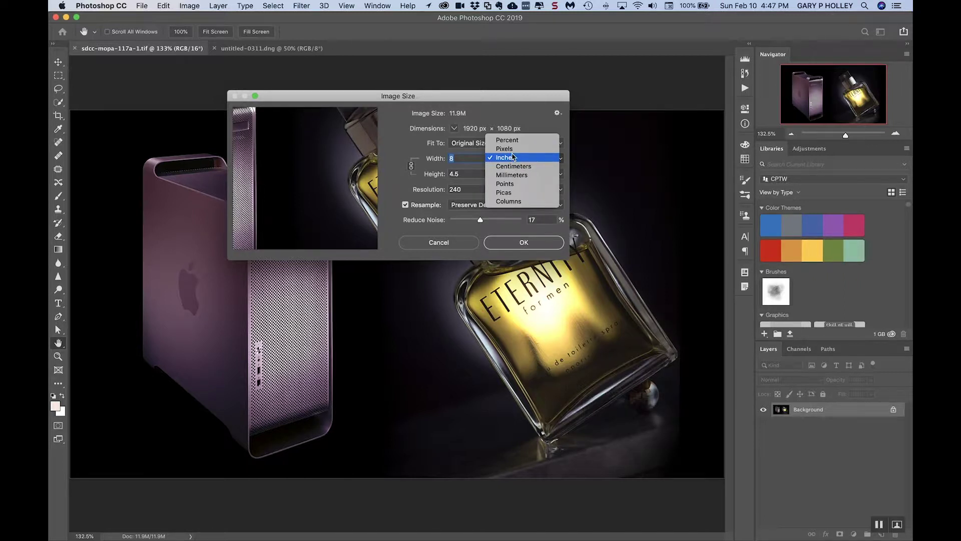
click(513, 140)
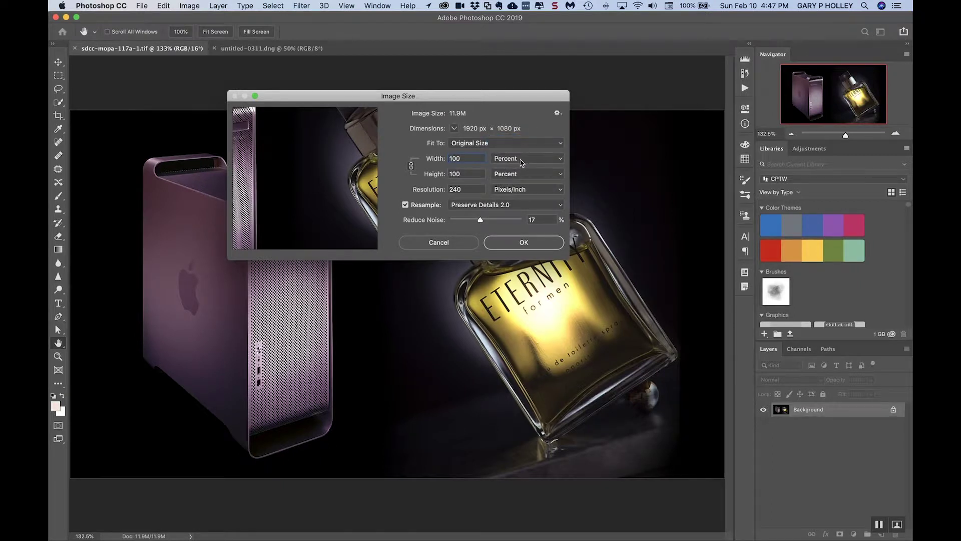
double_click(478, 158)
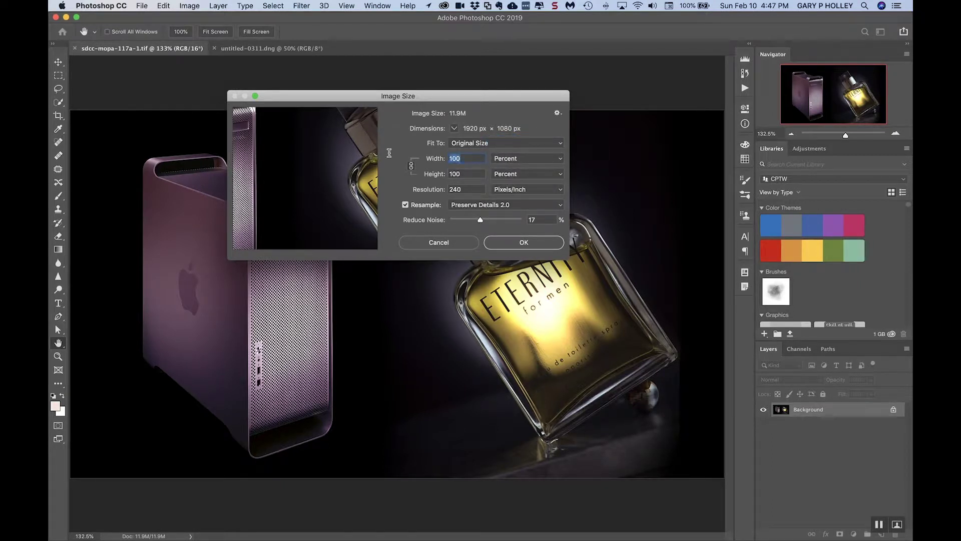
click(517, 159)
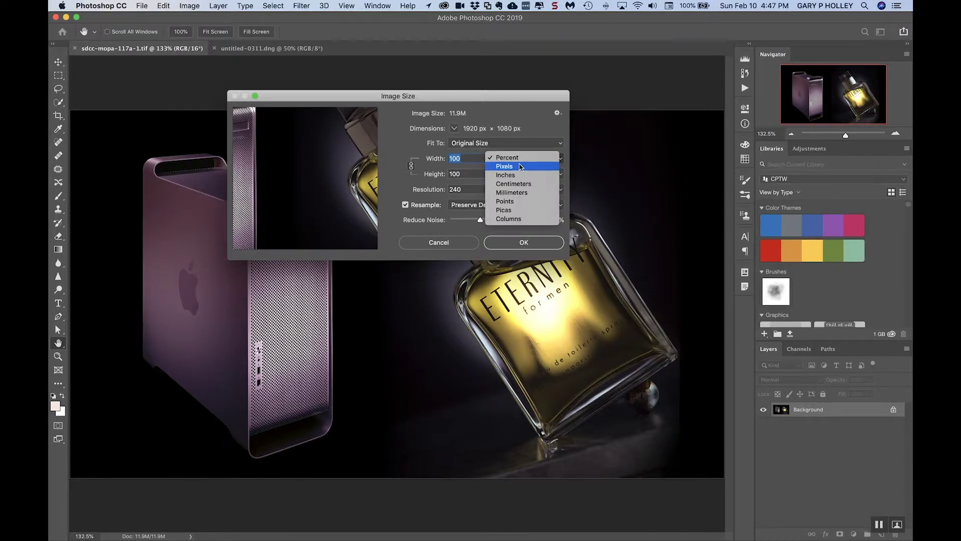
click(520, 167)
double_click(474, 192)
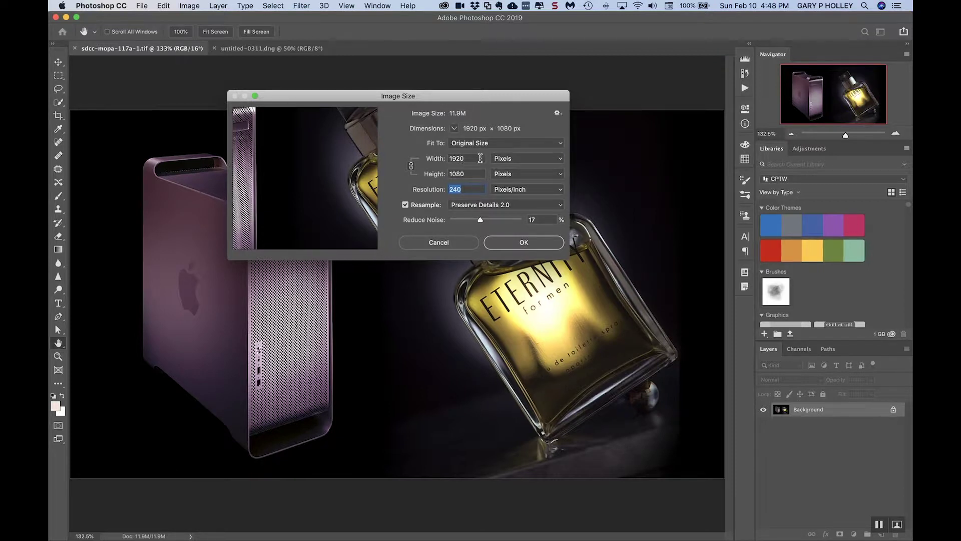
Set the image width to 3000 pixels with Preserve Details 2.0 resampling and preview the perfume bottle's lettering
drag(353, 100, 468, 87)
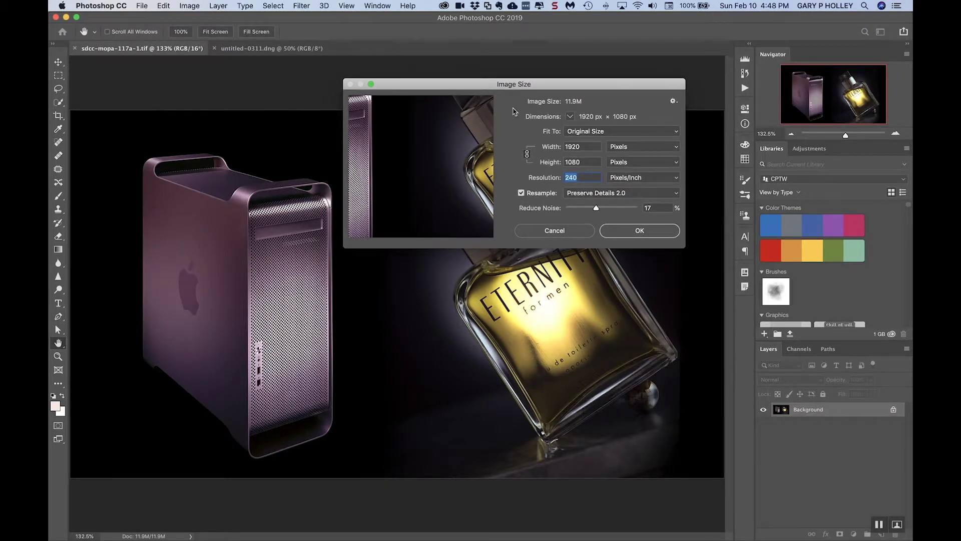
double_click(592, 149)
text(3000)
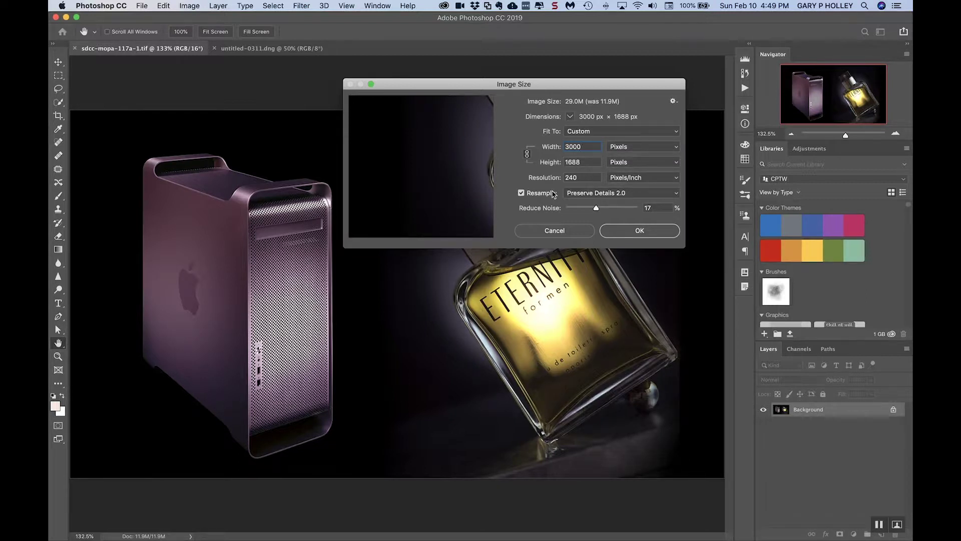
click(584, 197)
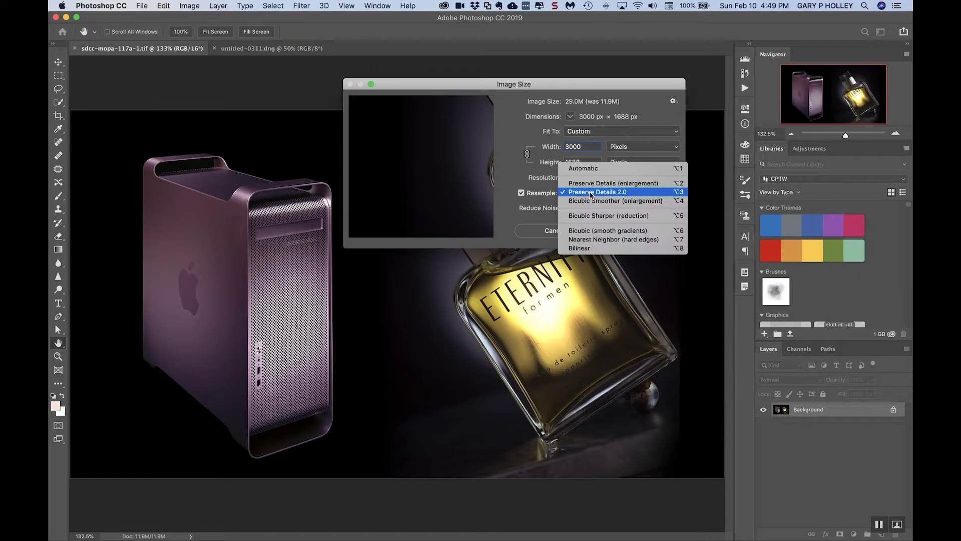
click(676, 193)
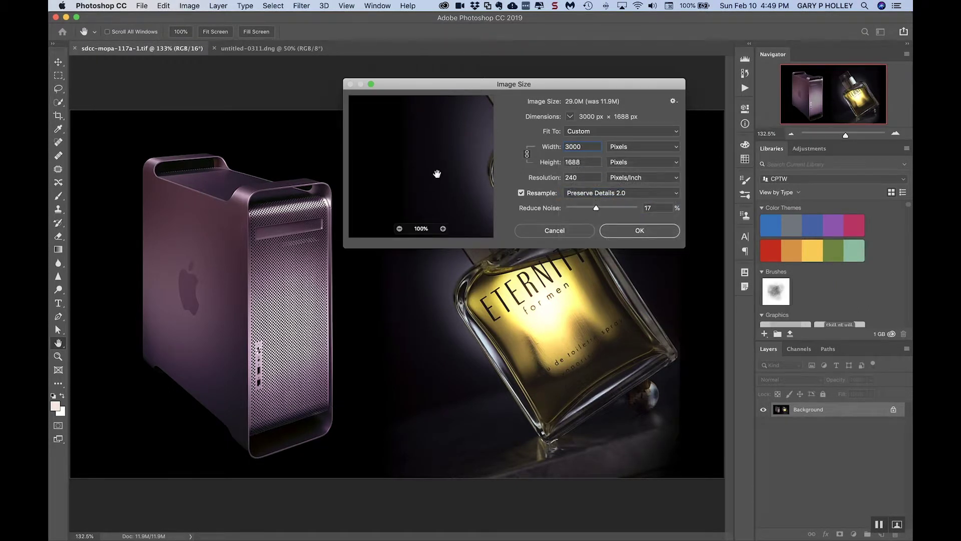
drag(435, 171, 355, 161)
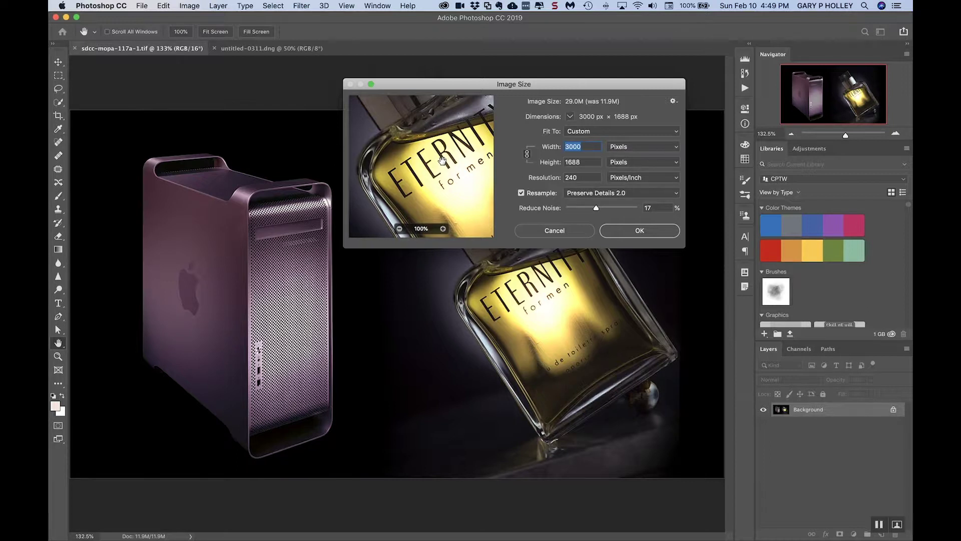
Try 3000 percent as the image size, check the preview, and return the units to pixels
click(626, 147)
click(625, 137)
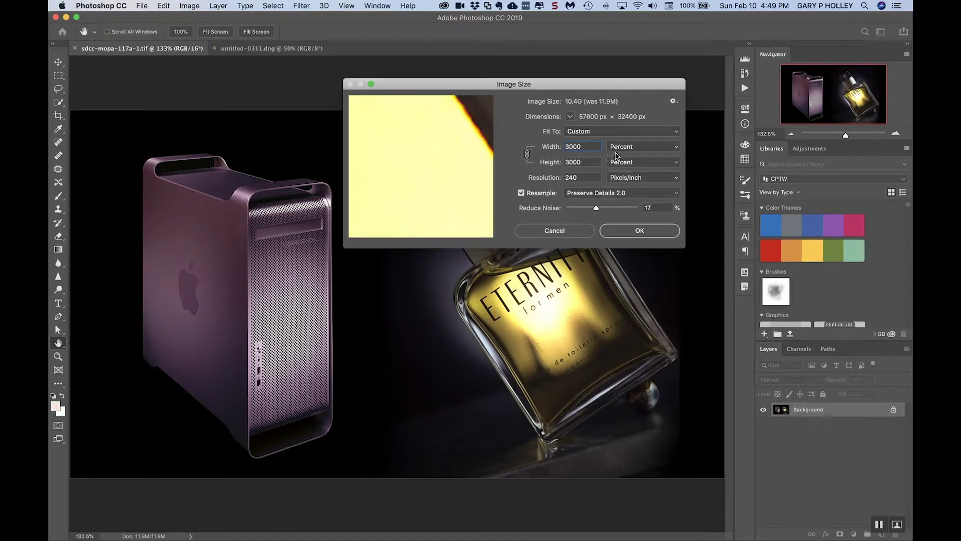
click(638, 147)
click(545, 130)
double_click(589, 146)
drag(461, 120, 459, 160)
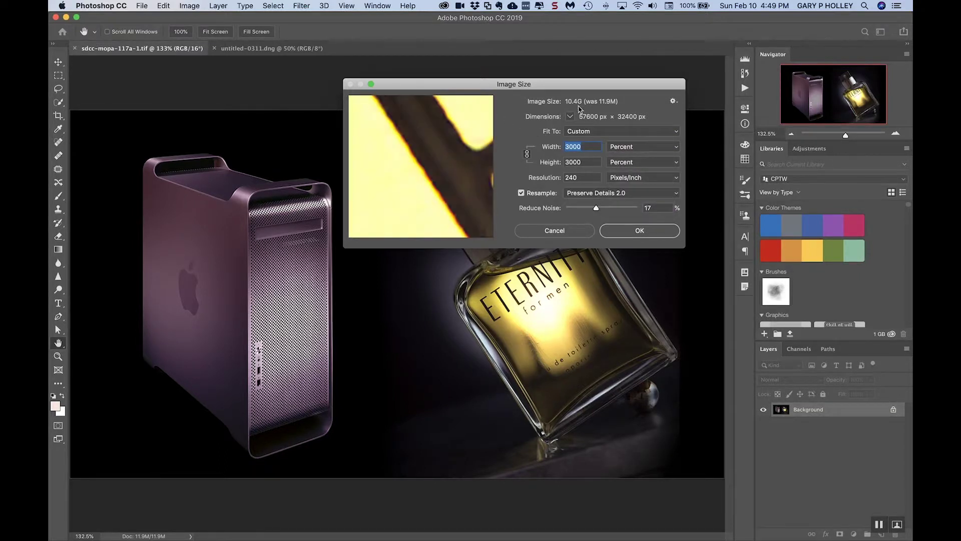
click(660, 163)
click(632, 153)
double_click(597, 147)
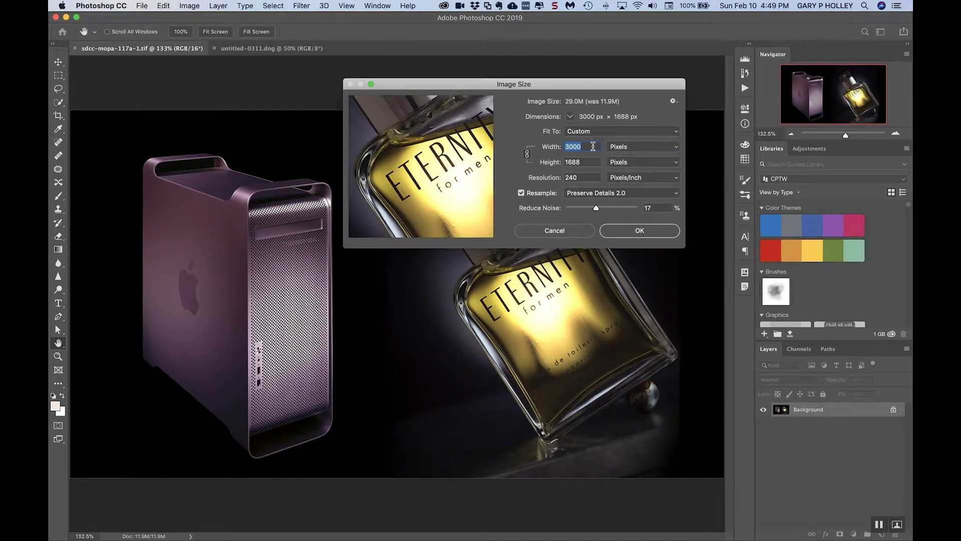
Set the image width and height to 200 percent
click(627, 149)
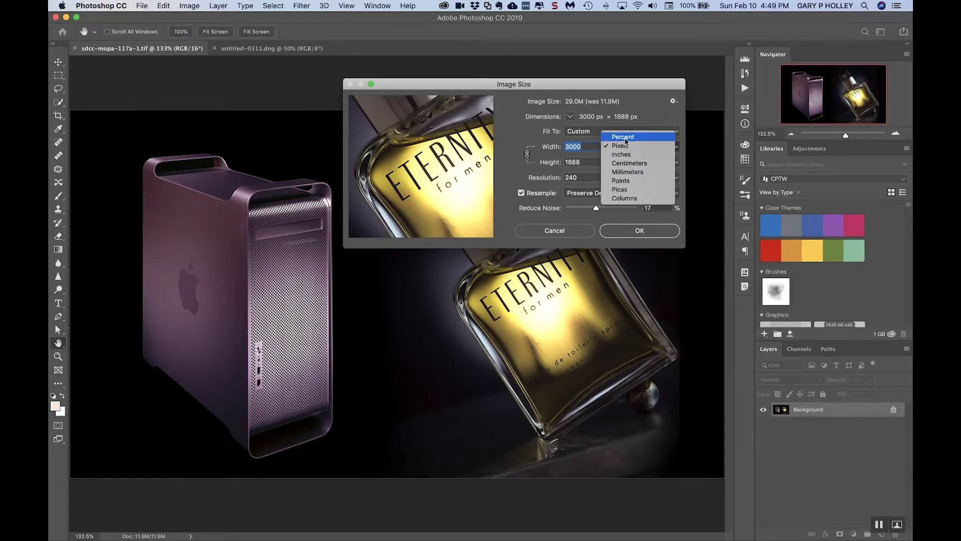
click(621, 138)
text(200)
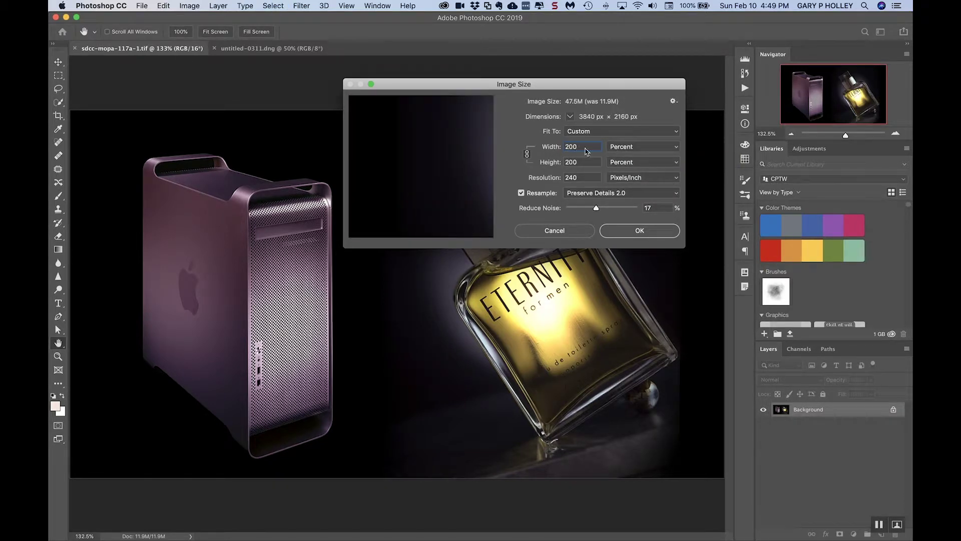
Examine the computer tower's perforated front and drive slot in the resize preview at 200% and 300% zoom
click(253, 239)
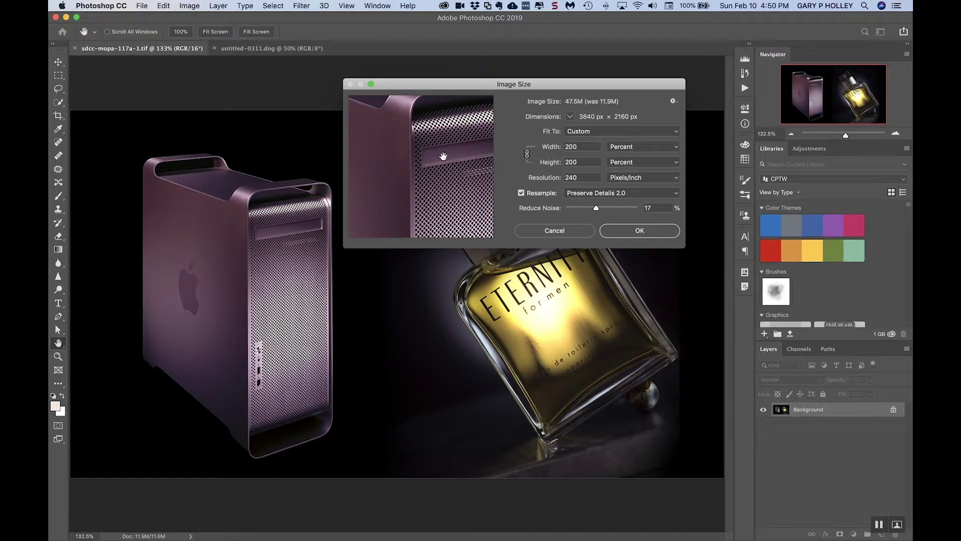
drag(443, 157, 447, 151)
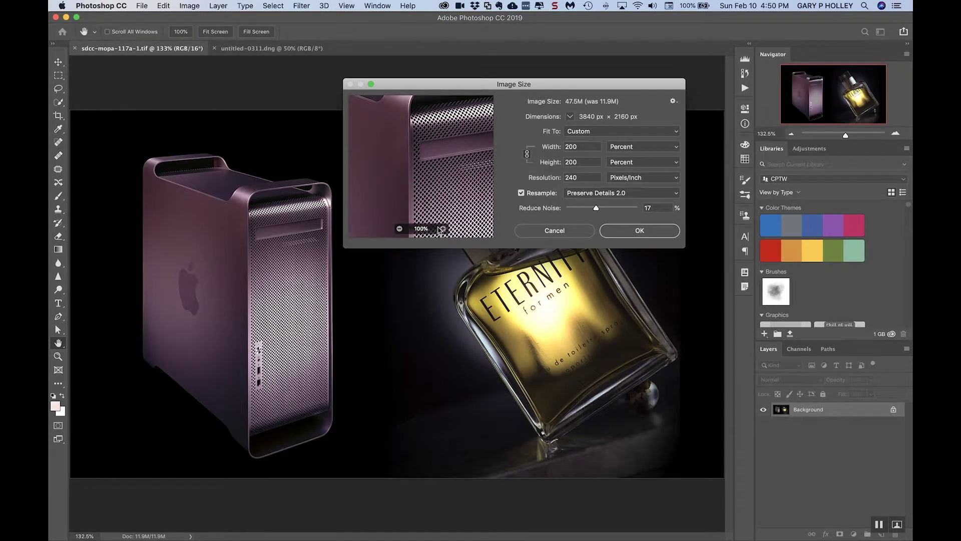
click(443, 229)
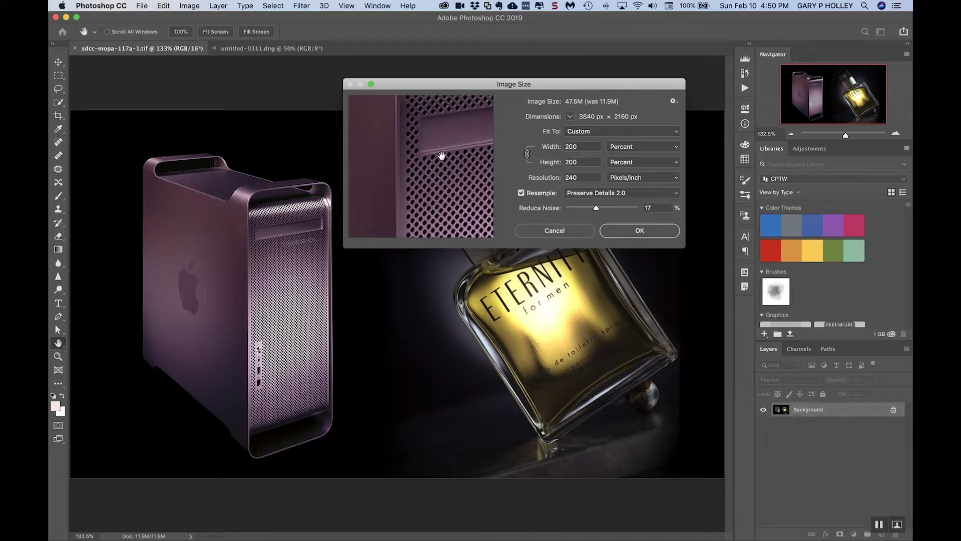
mouse_move(443, 155)
mouse_down()
mouse_move(457, 157)
mouse_move(443, 164)
mouse_up()
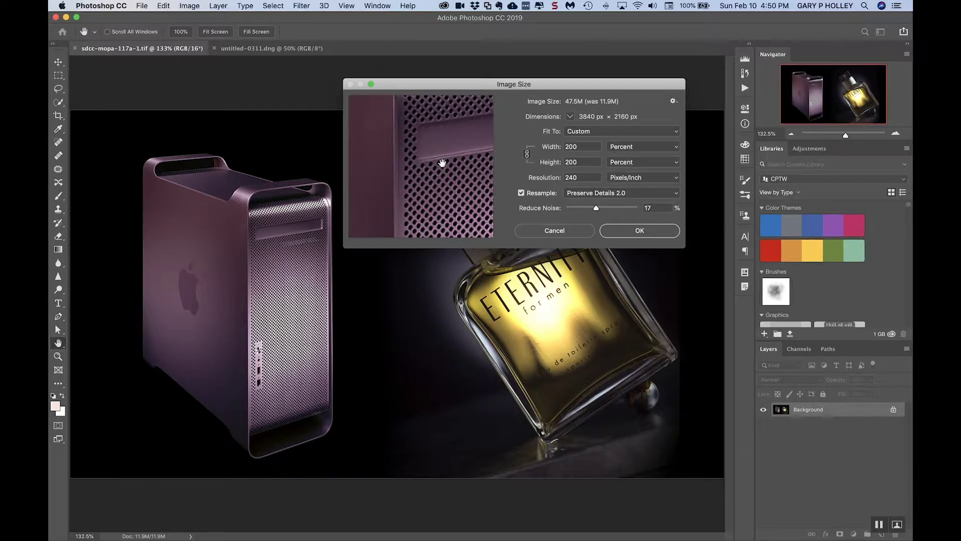
mouse_move(442, 163)
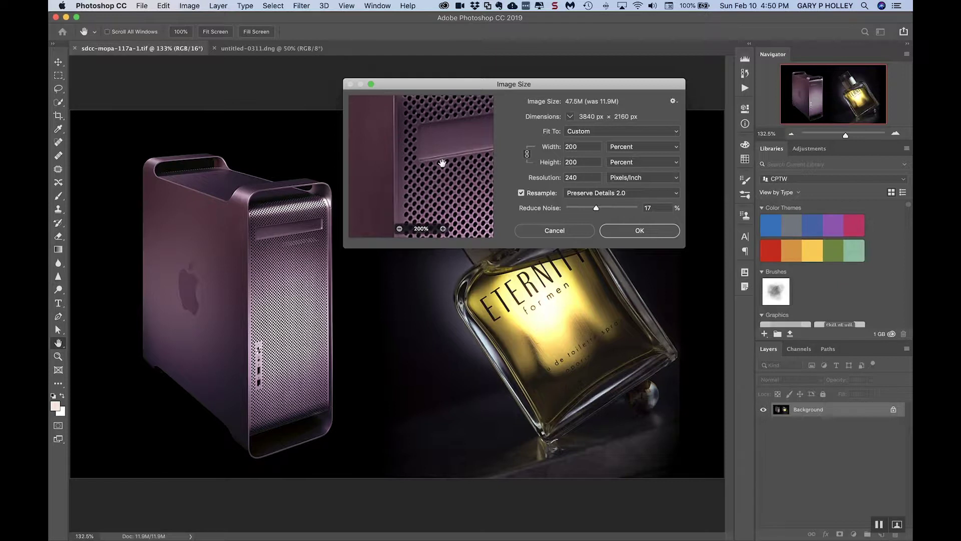
click(442, 230)
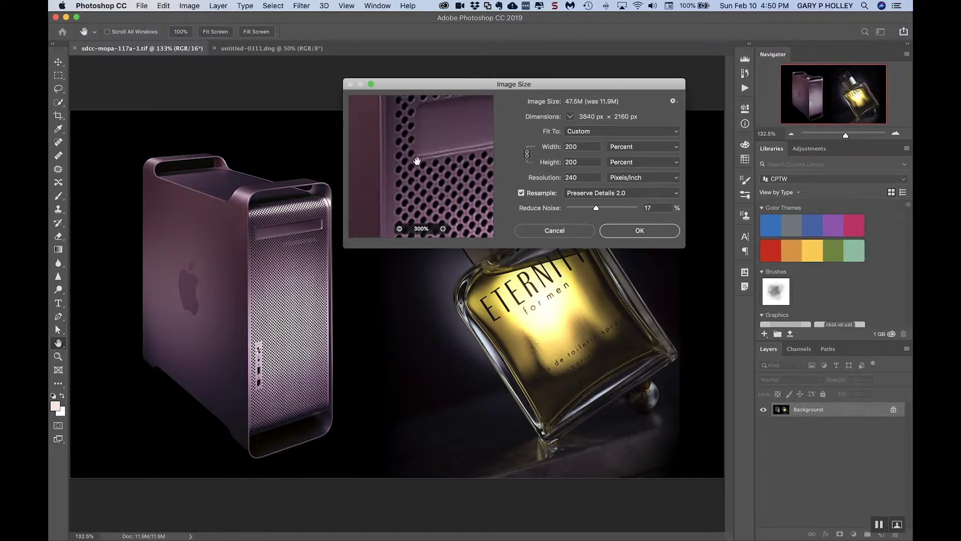
mouse_move(392, 143)
mouse_down()
mouse_move(458, 161)
mouse_move(393, 163)
mouse_move(389, 153)
mouse_up()
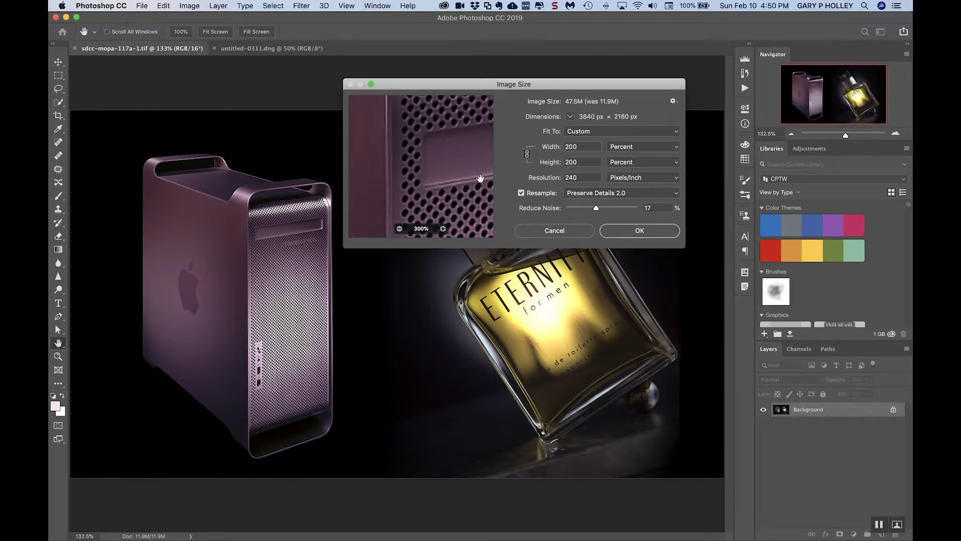
drag(460, 167, 415, 184)
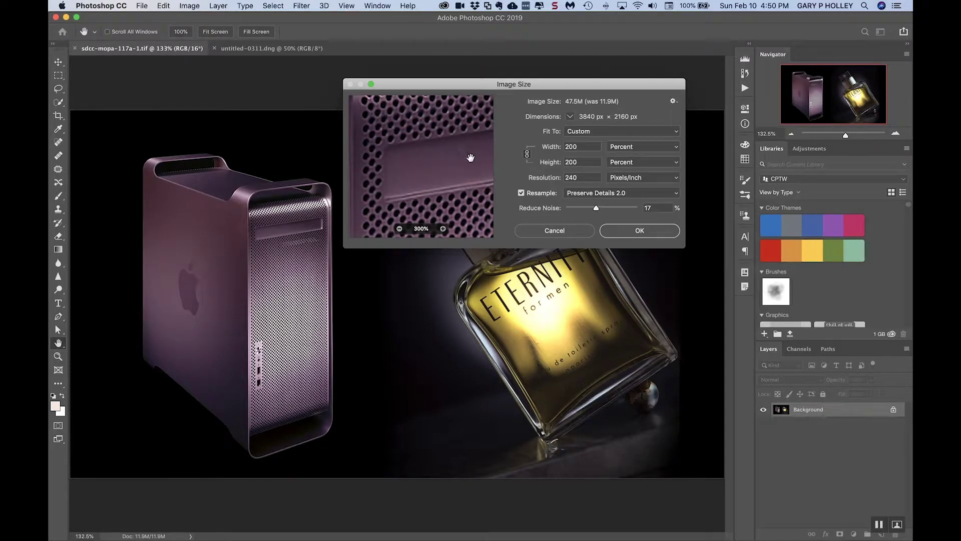
Preview Preserve Details (enlargement) resampling and return to Preserve Details 2.0 for comparison
click(615, 195)
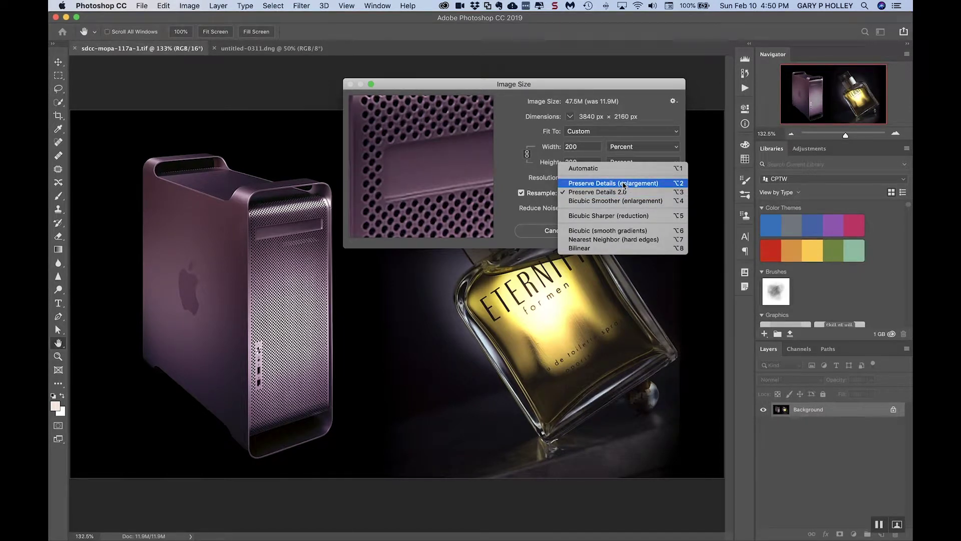
click(624, 185)
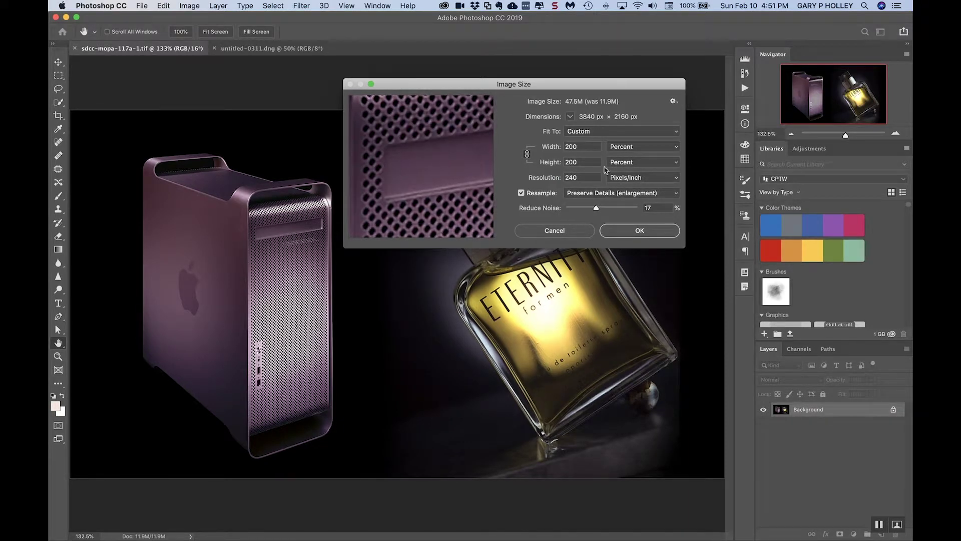
click(623, 198)
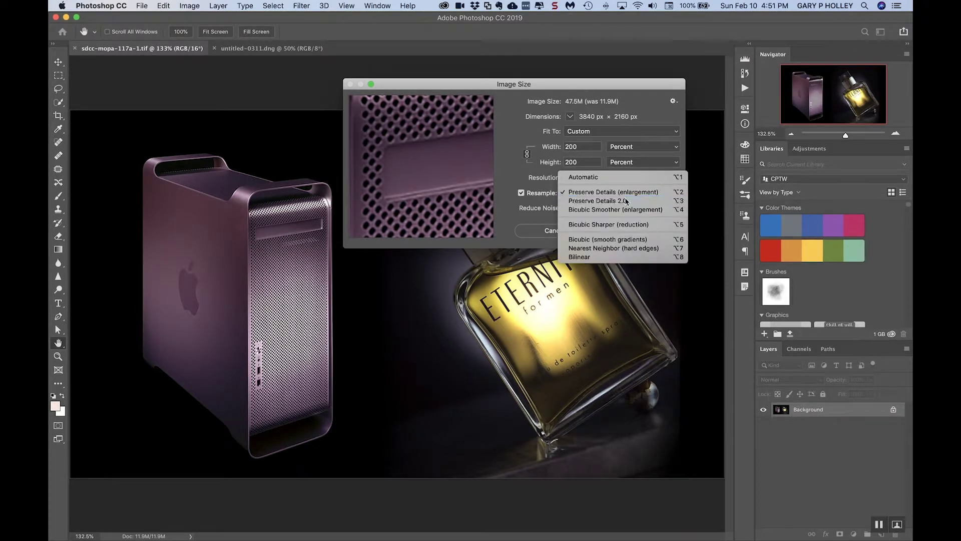
click(626, 201)
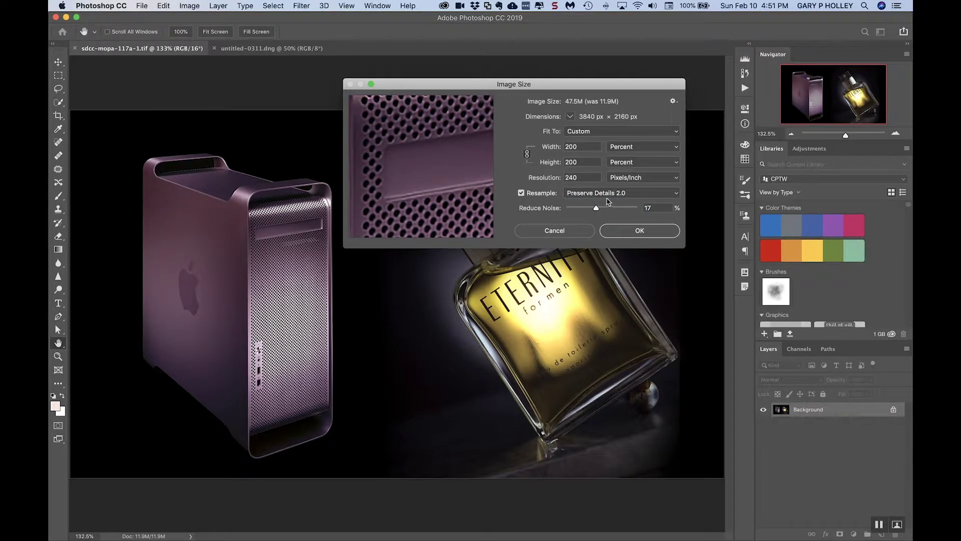
Preview Bicubic Smoother (enlargement) resampling and switch the method to Bicubic Sharper (reduction)
click(610, 197)
click(614, 203)
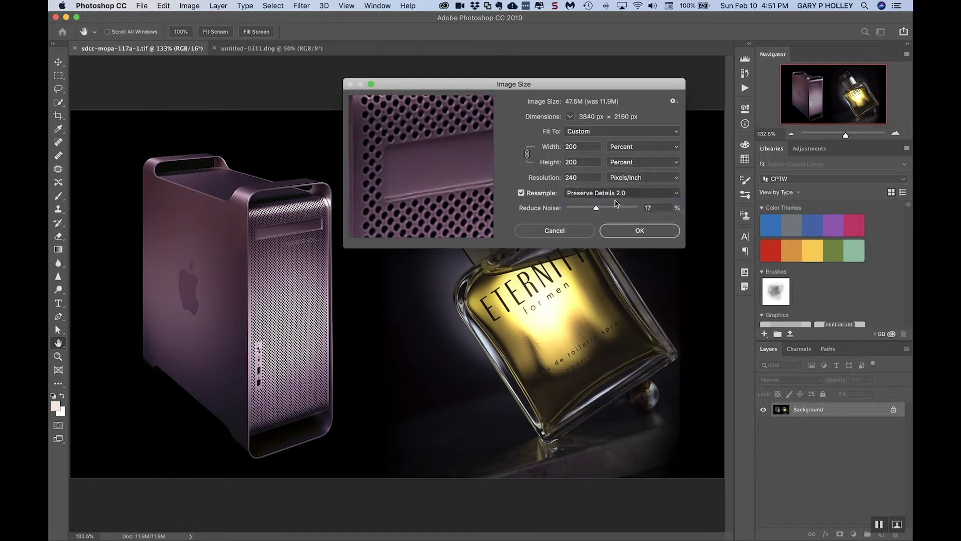
click(616, 195)
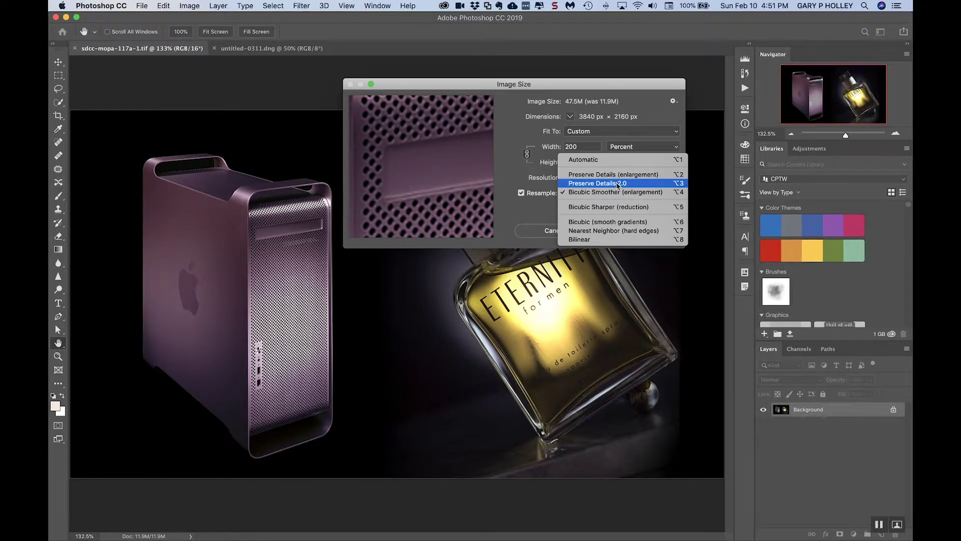
click(631, 207)
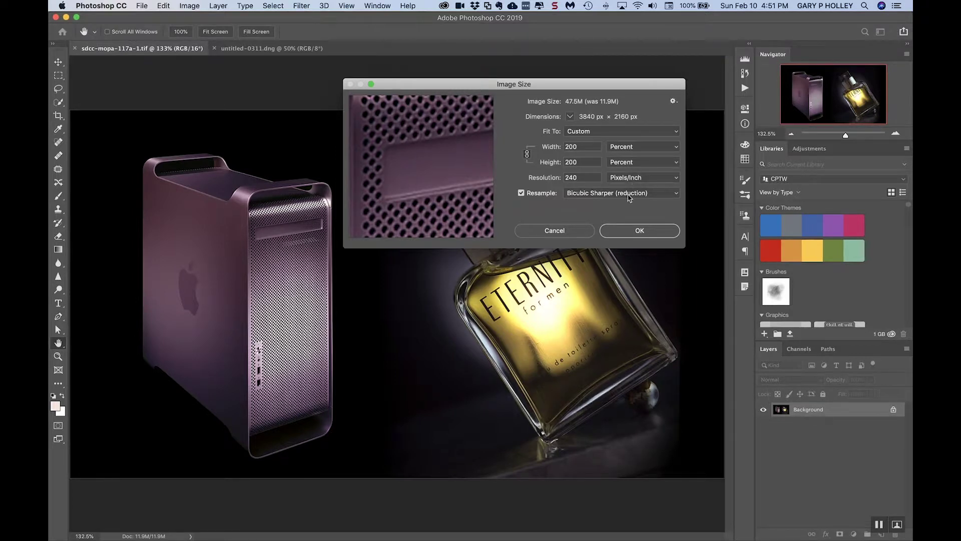
Return the resampling method to Preserve Details 2.0 and reset the Image Size values to the original size
click(629, 197)
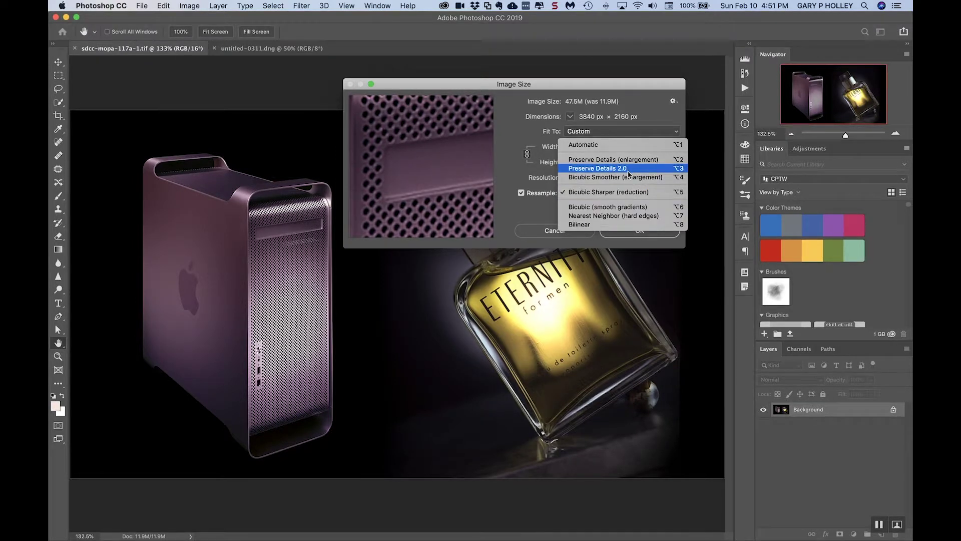
click(629, 173)
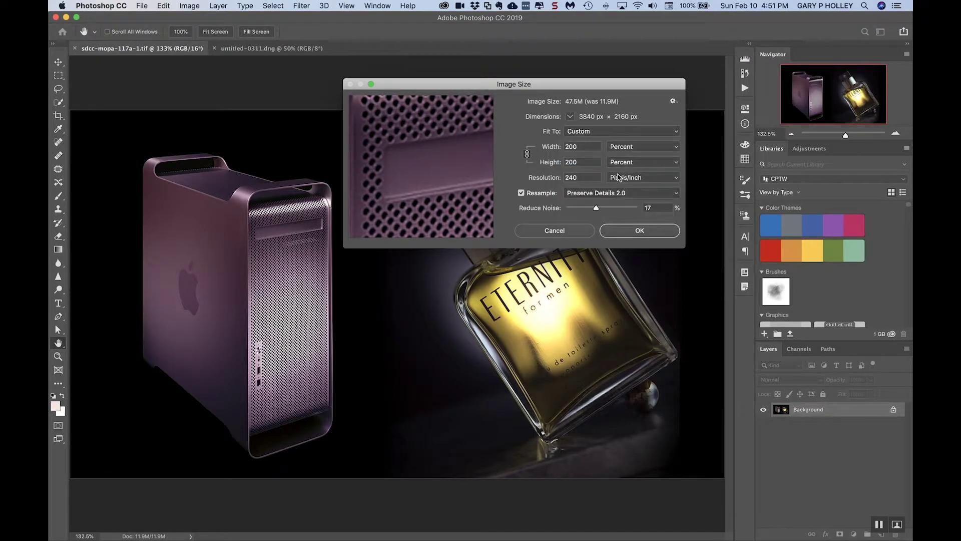
double_click(591, 146)
alt+click(575, 231)
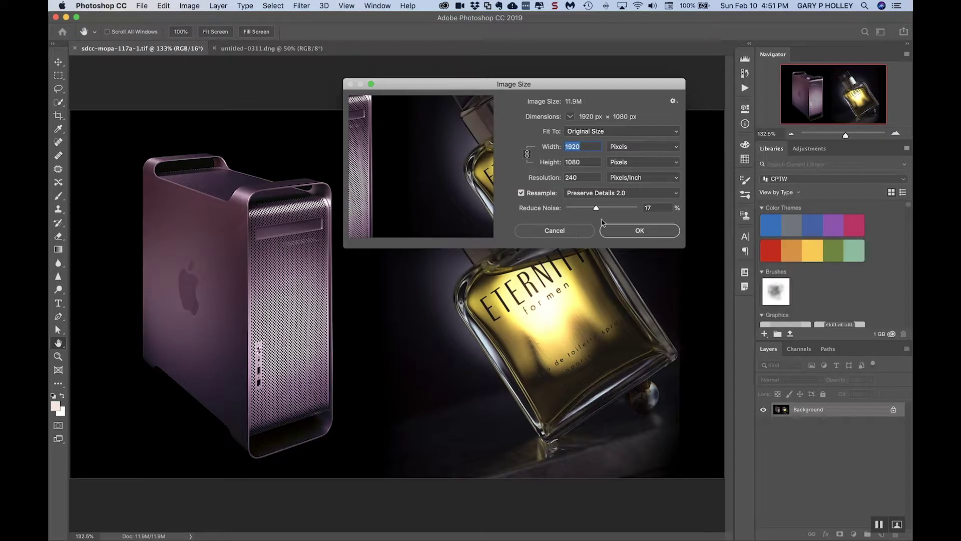
key(alt)
Examine the perfume bottle and the width value in Image Size, and leave the dialog without resizing
drag(462, 129, 391, 128)
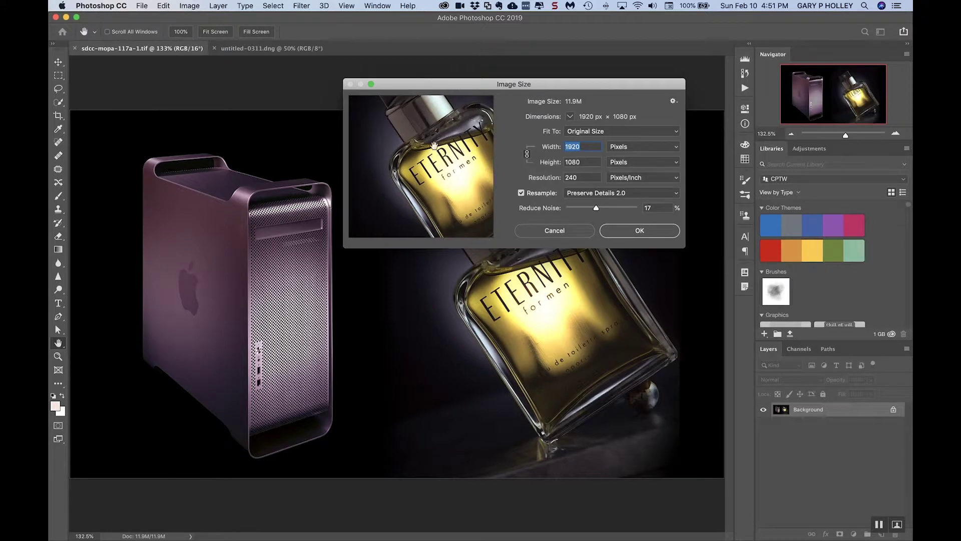
drag(428, 88, 423, 53)
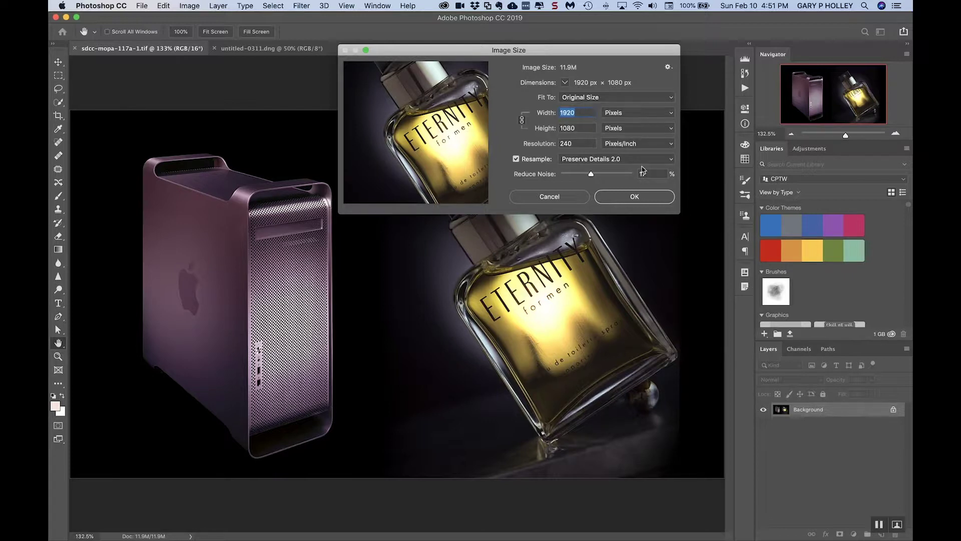
click(580, 111)
drag(580, 111, 559, 109)
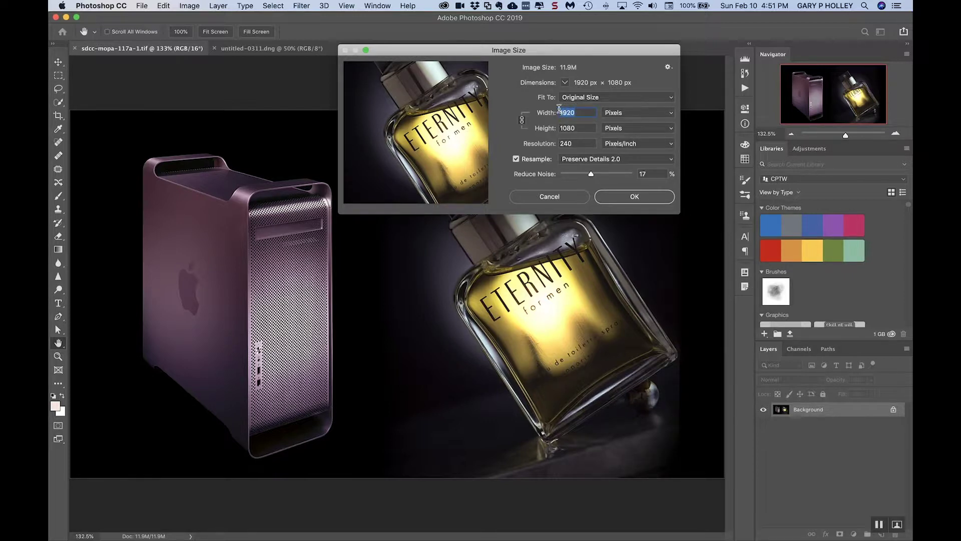
click(575, 198)
key(l)
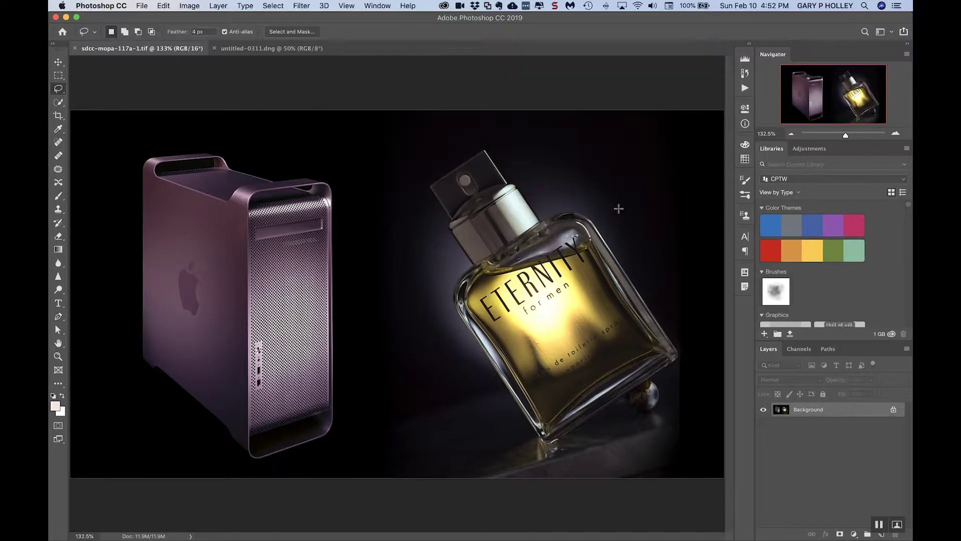
Close untitled-0311.dng without saving and reopen it from the recent files into Camera Raw
click(266, 49)
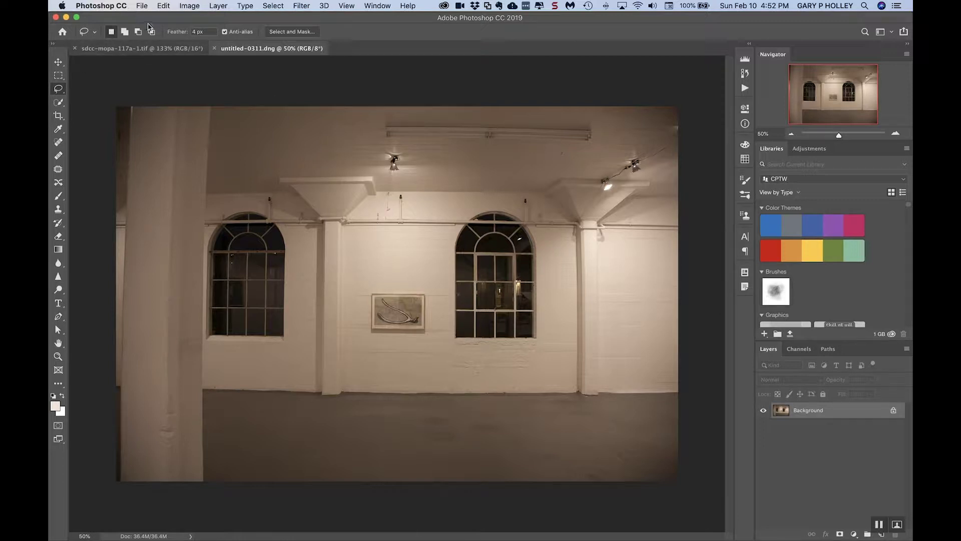
key(super+w)
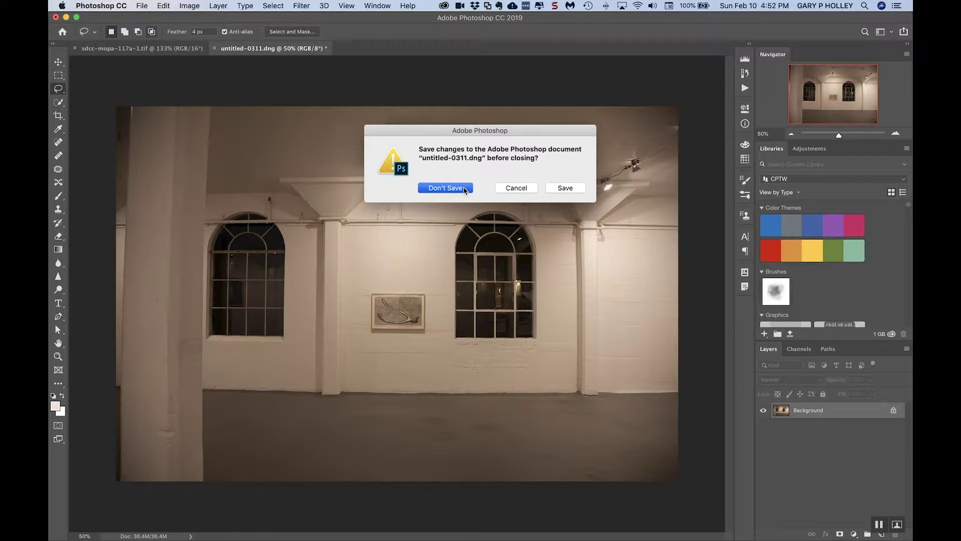
click(464, 188)
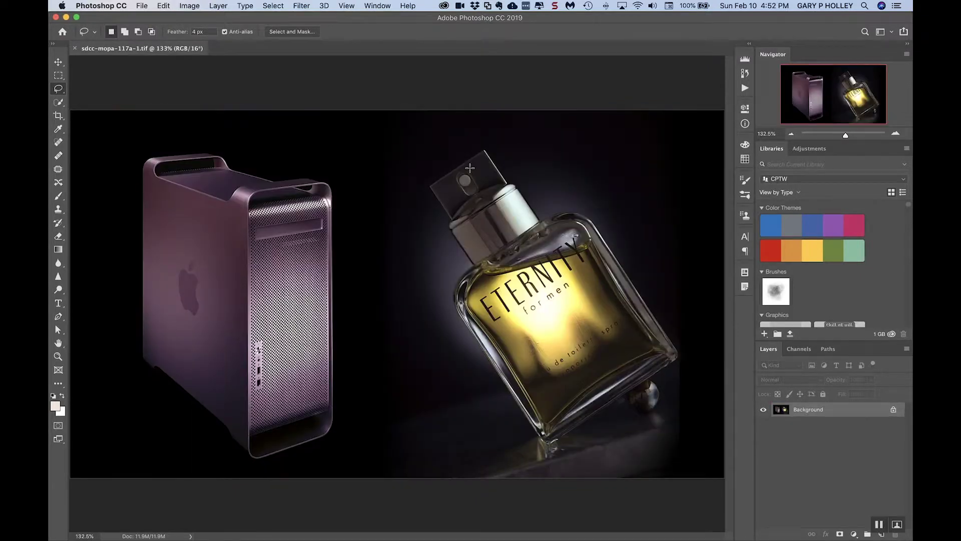
click(142, 6)
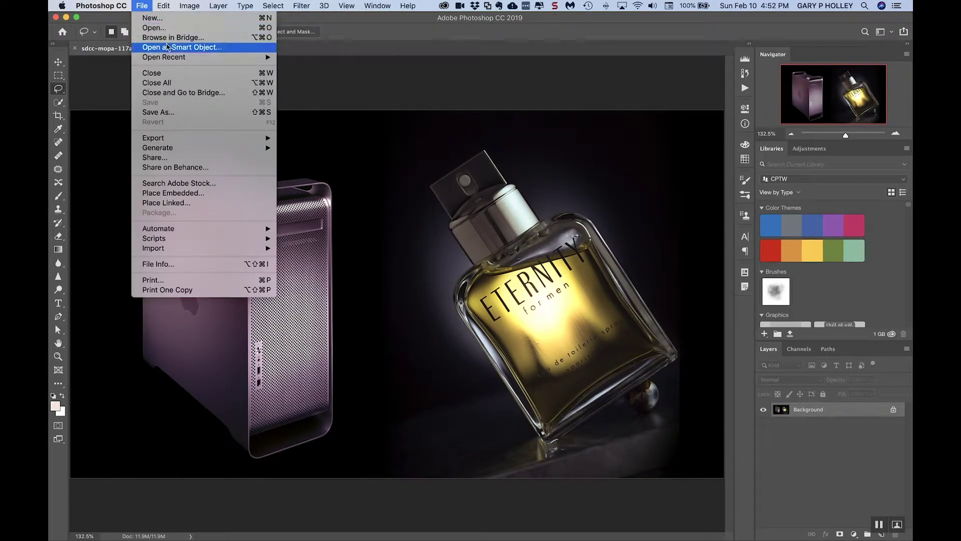
mouse_move(169, 56)
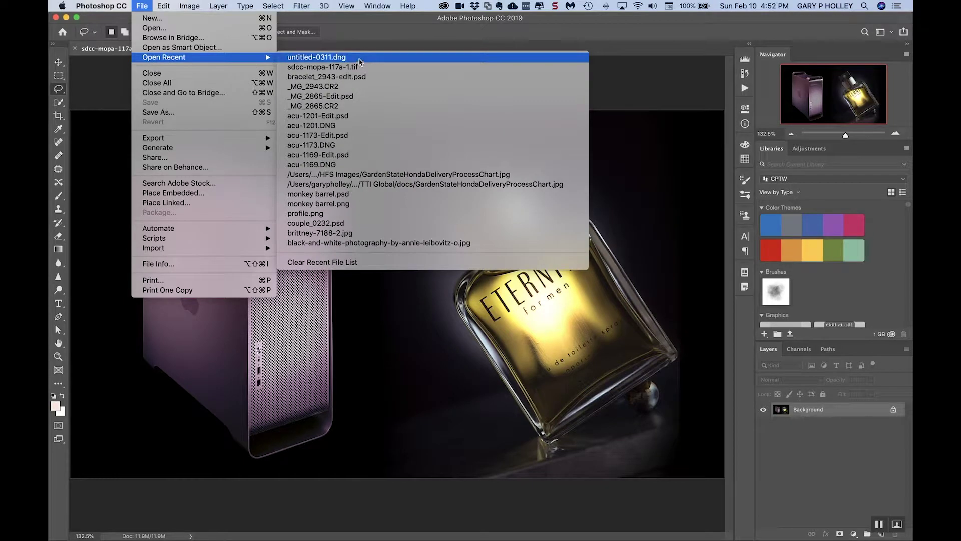
click(359, 60)
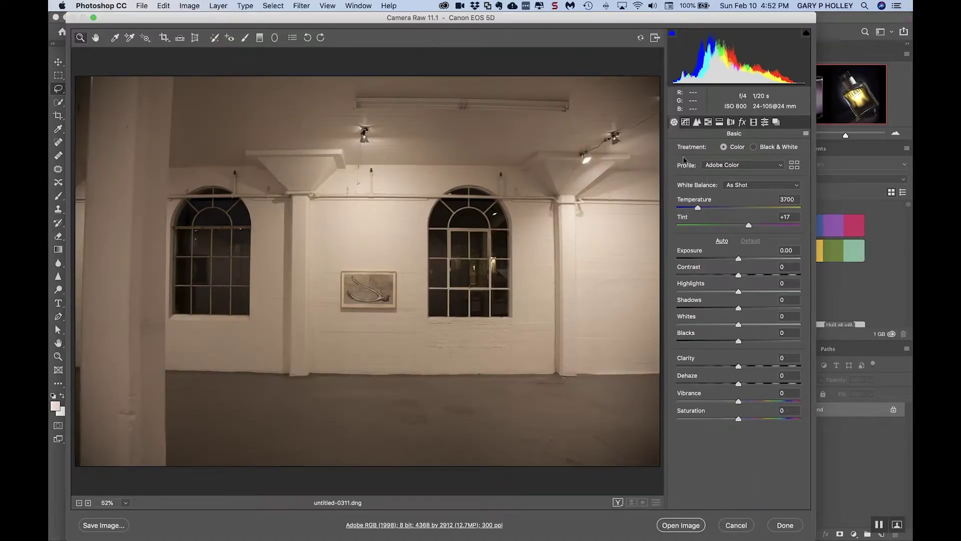
Apply Auto white balance and Auto tone with Exposure at +0.35, and open the developed gallery photo
click(738, 184)
click(761, 194)
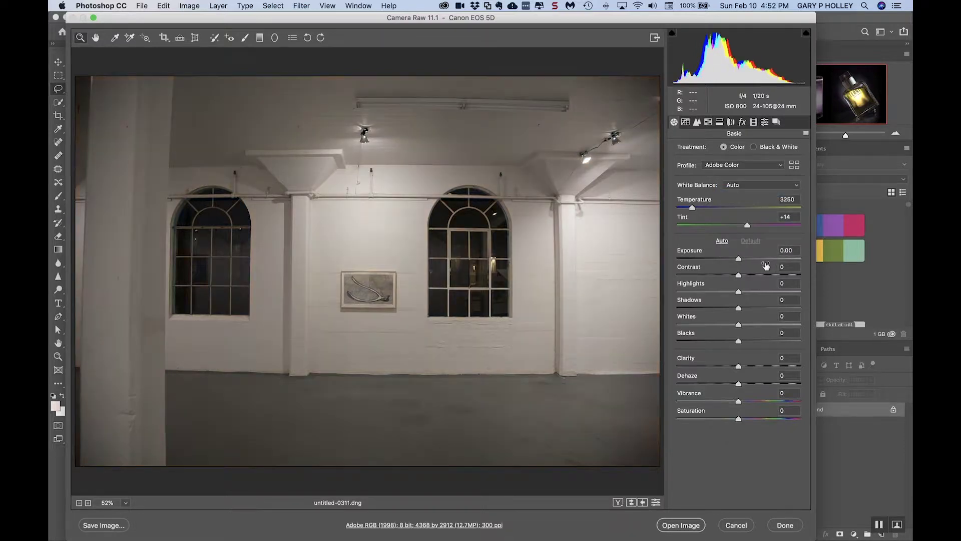
click(721, 241)
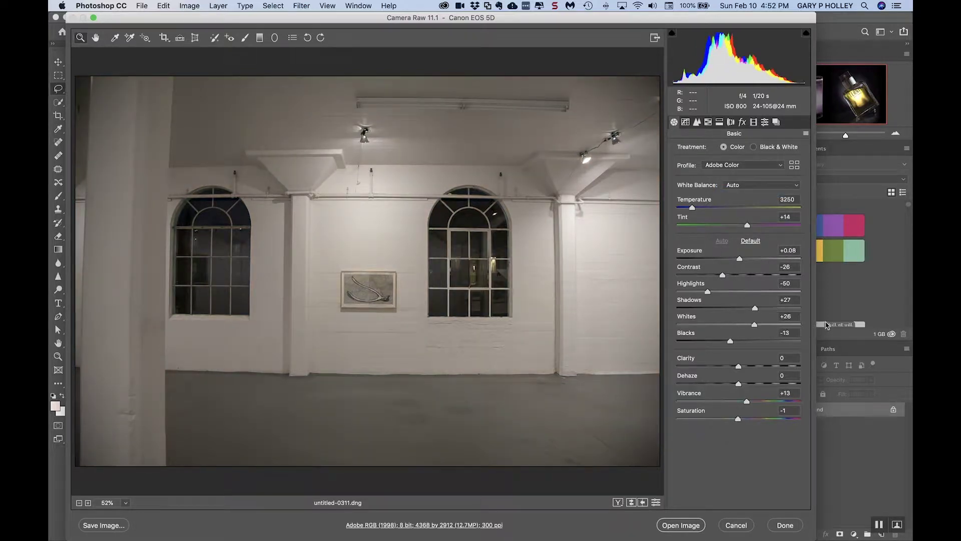
drag(742, 259, 745, 257)
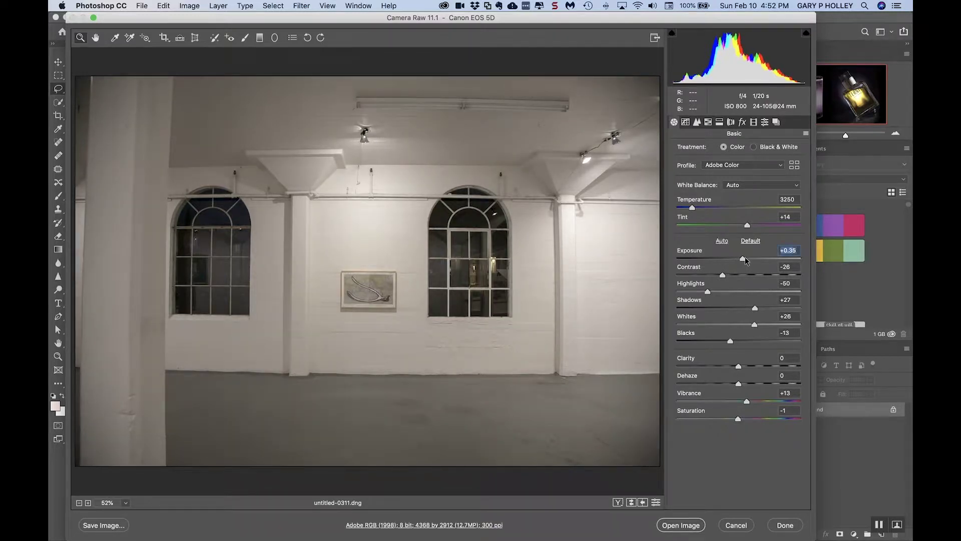
click(690, 526)
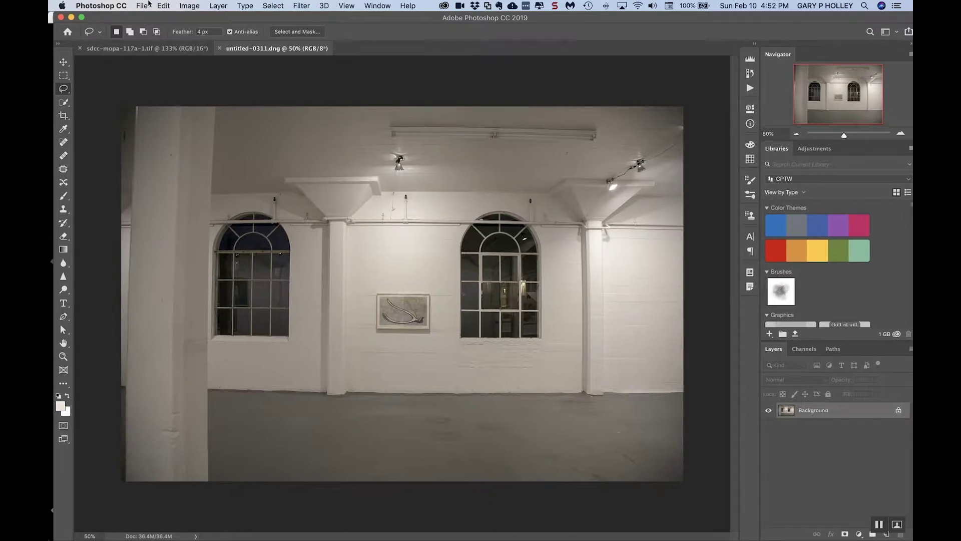
click(141, 6)
click(140, 5)
click(145, 6)
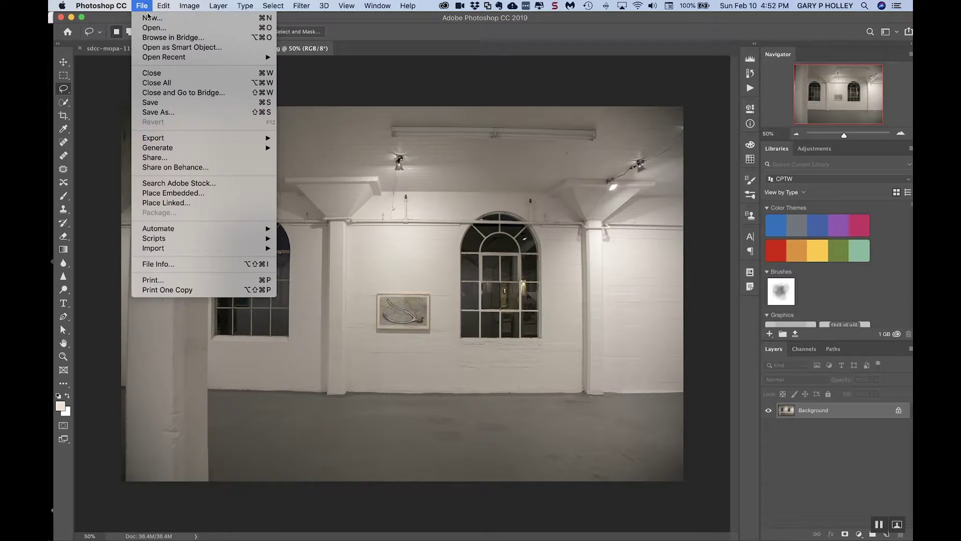
click(356, 52)
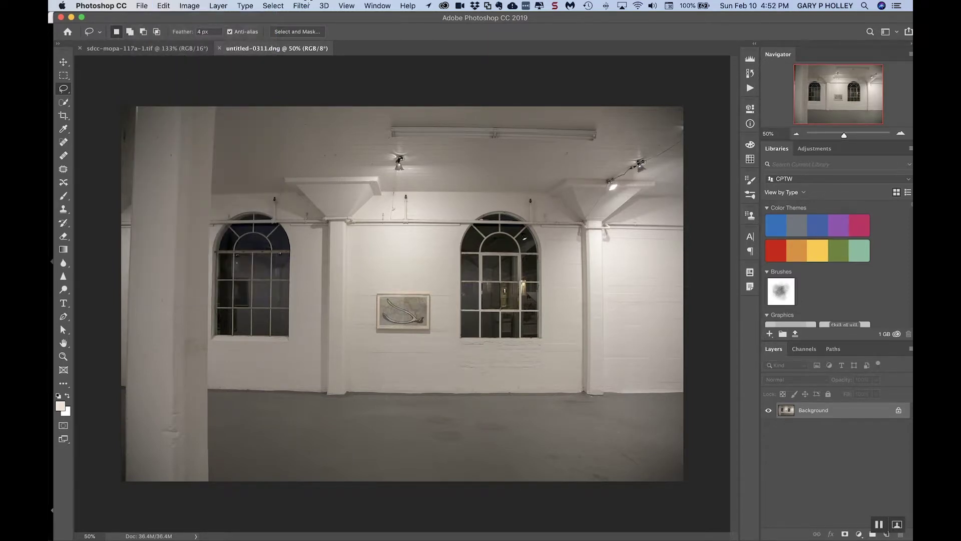
Save the gallery photo in Photoshop format as gallery-0311-edit.psd in the bread gallery 2017-11 folder
key(super+s)
click(421, 93)
drag(421, 93, 382, 84)
text(gallery)
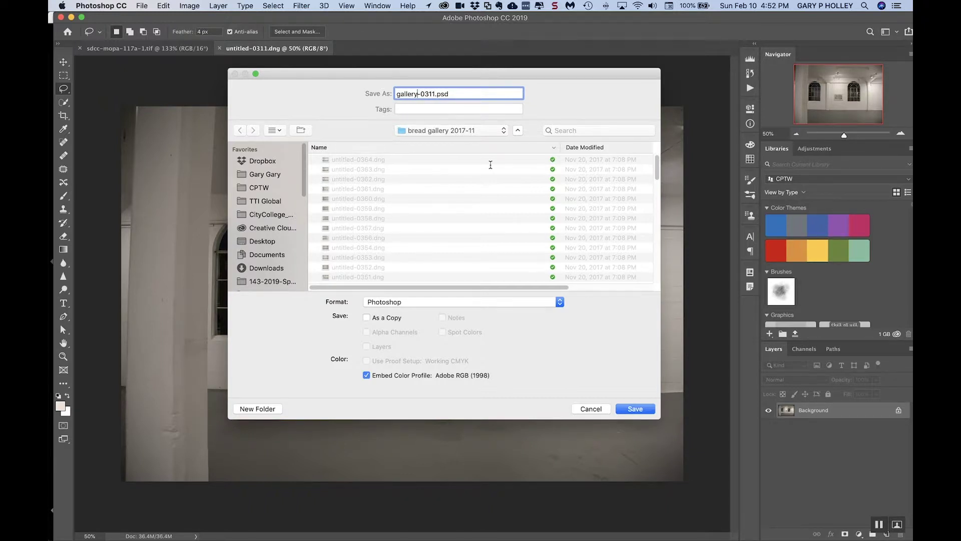
text(0)
key(BackSpace)
text(-edit)
click(528, 302)
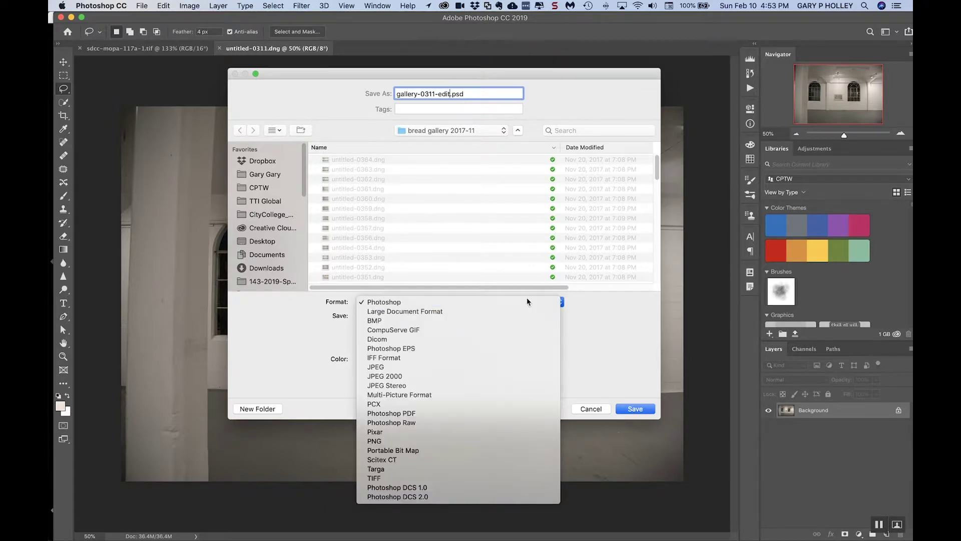
click(619, 385)
click(632, 410)
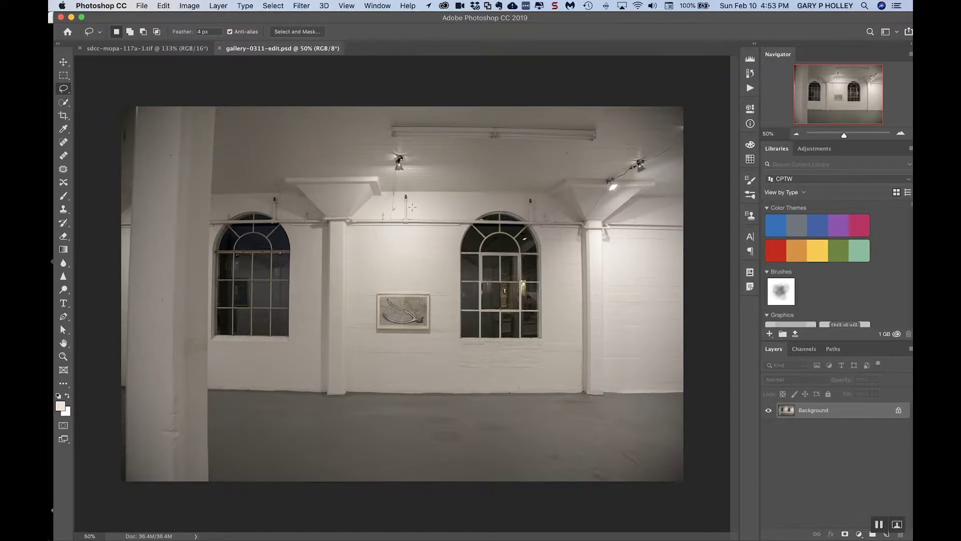
Check the gallery photo's pixel width and height in Image Size
click(186, 5)
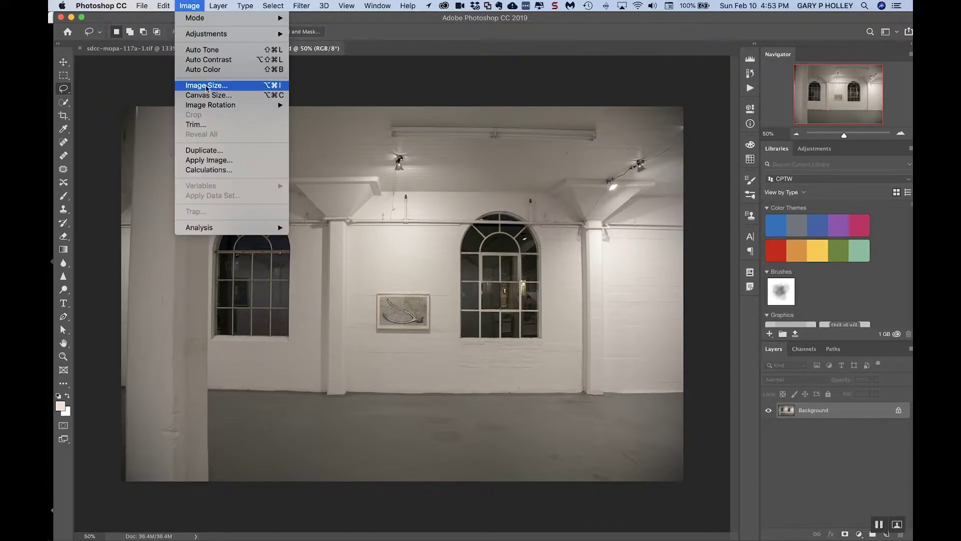
click(205, 85)
drag(634, 53, 577, 99)
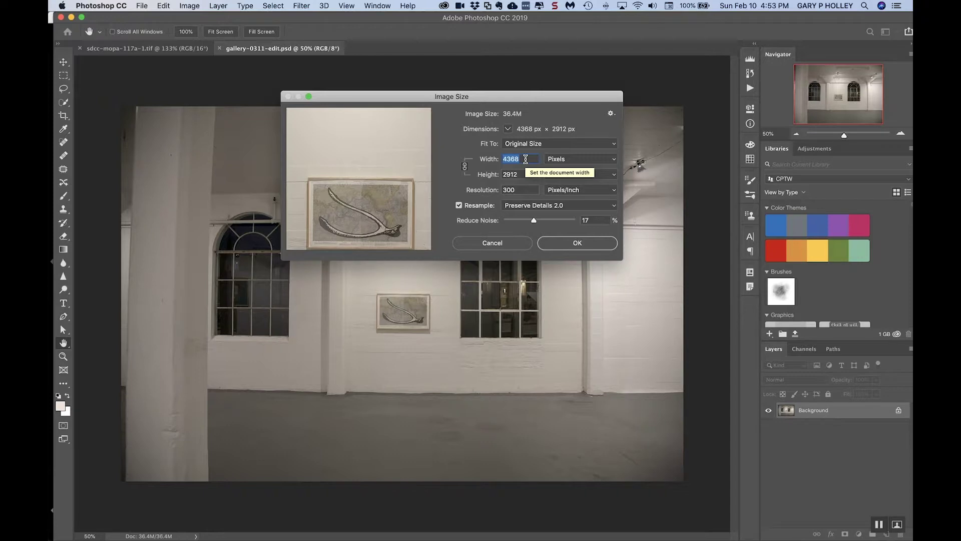
double_click(526, 174)
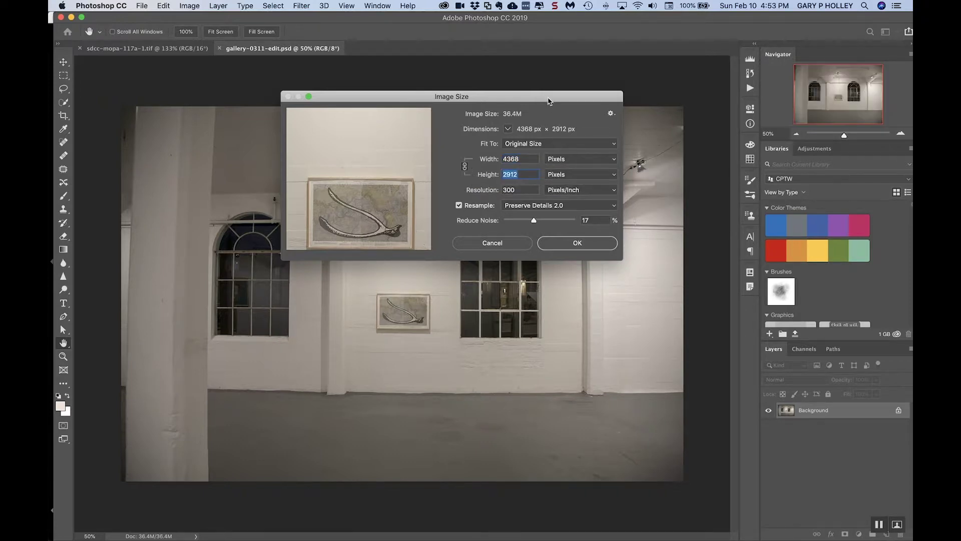
double_click(533, 159)
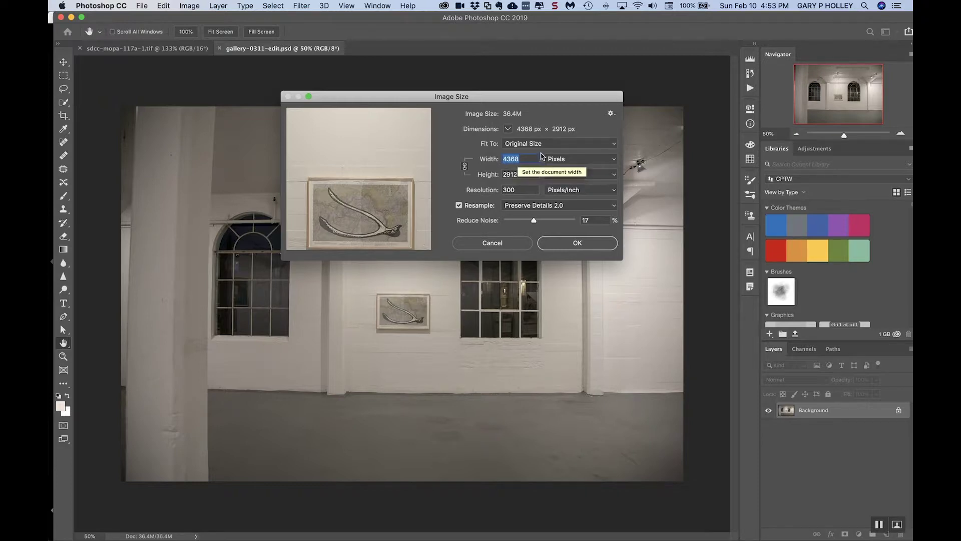
click(525, 170)
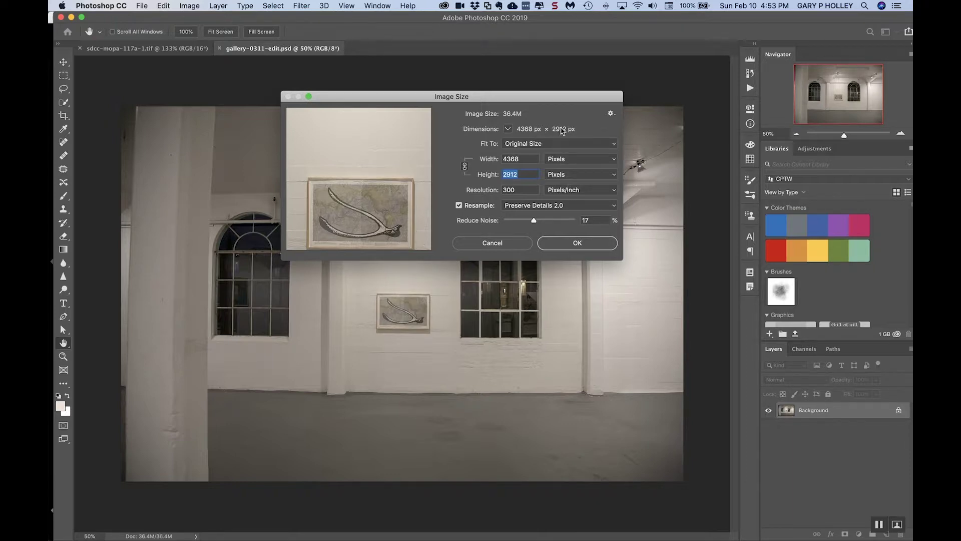
Try resizing the gallery photo to 1920 pixels wide with Preserve Details 2.0, and undo the resize
double_click(536, 159)
text(1920)
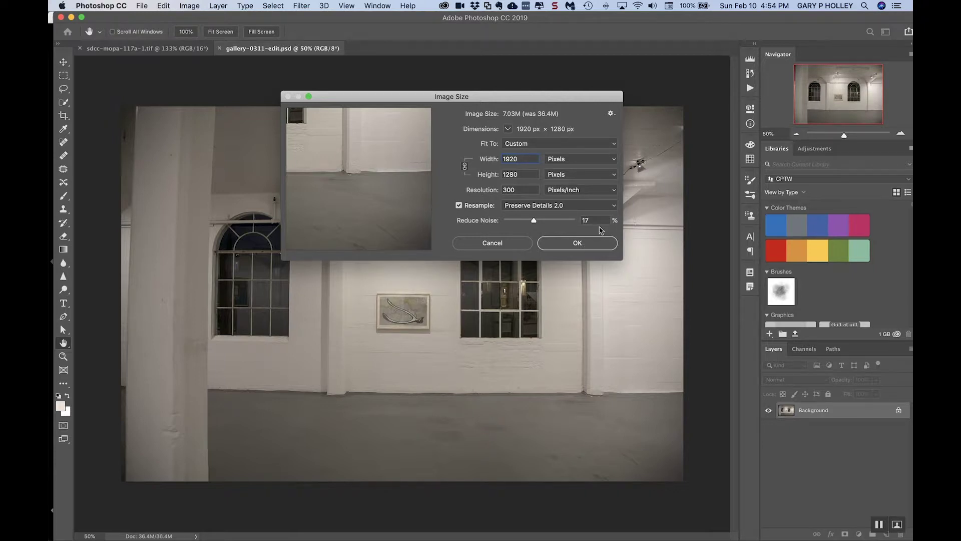
click(589, 245)
click(596, 244)
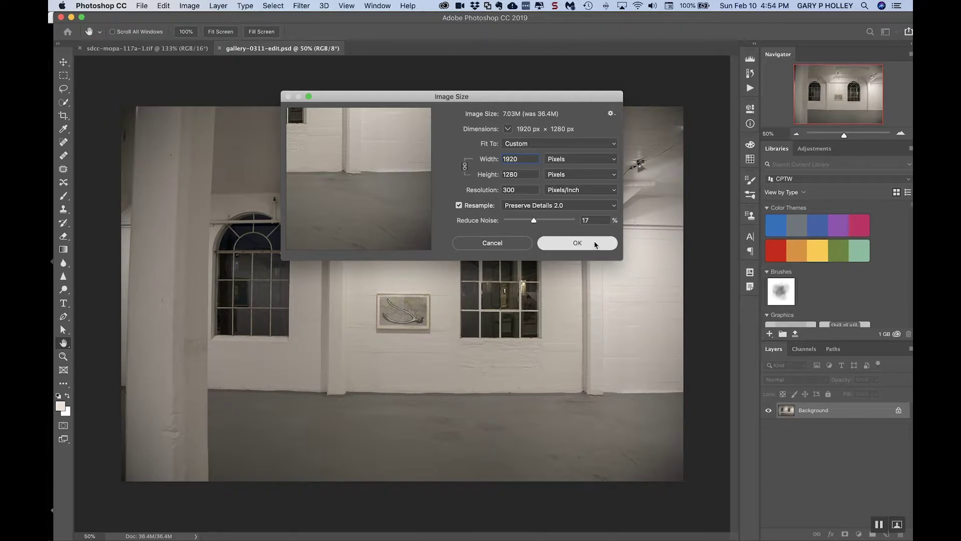
key(l)
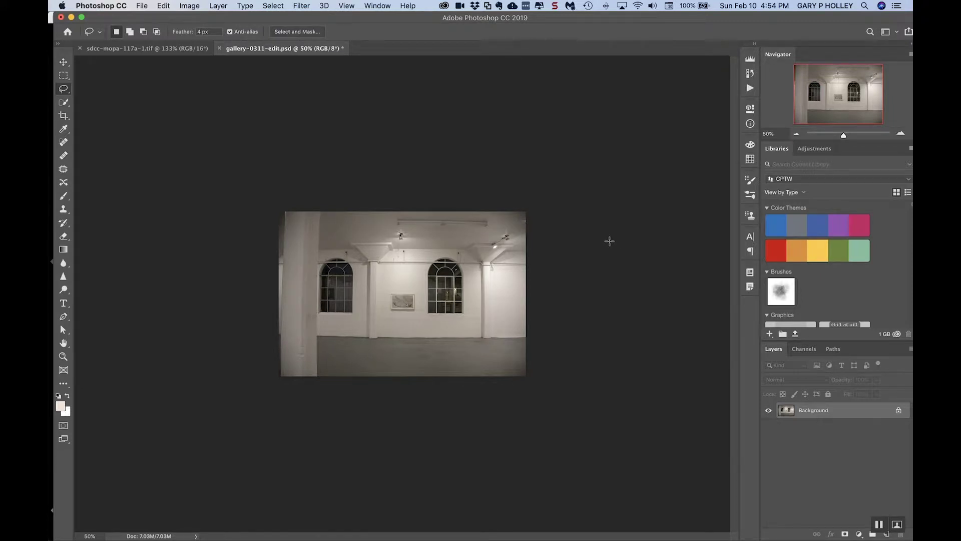
click(163, 5)
click(166, 19)
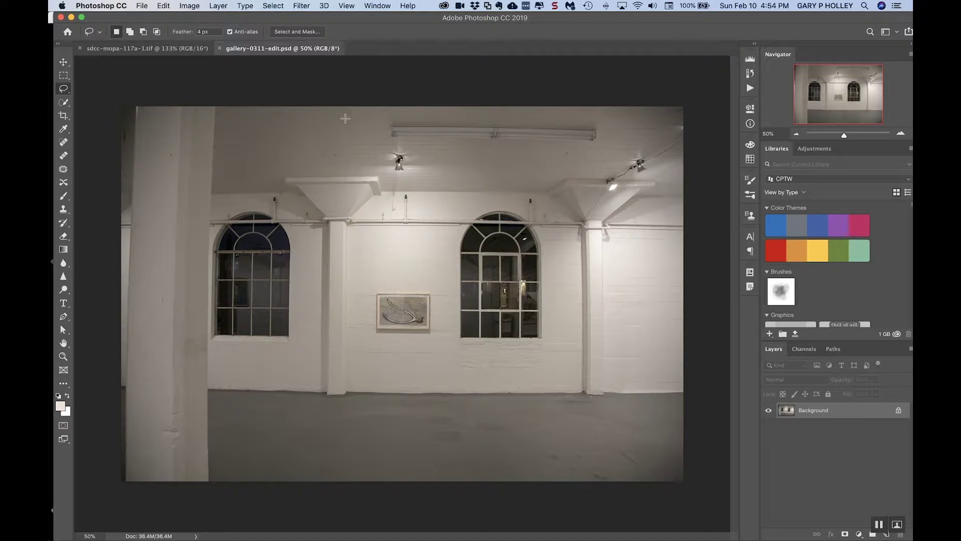
click(190, 5)
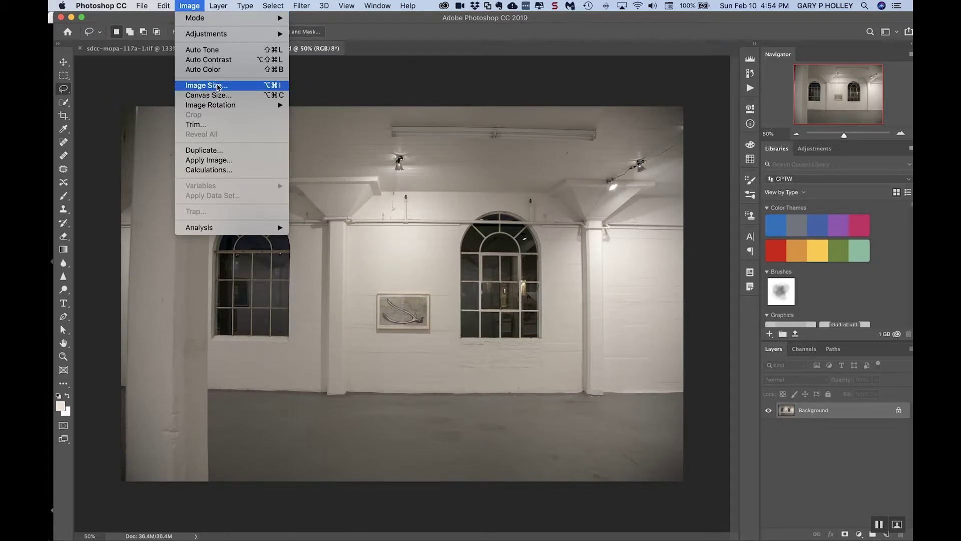
click(192, 5)
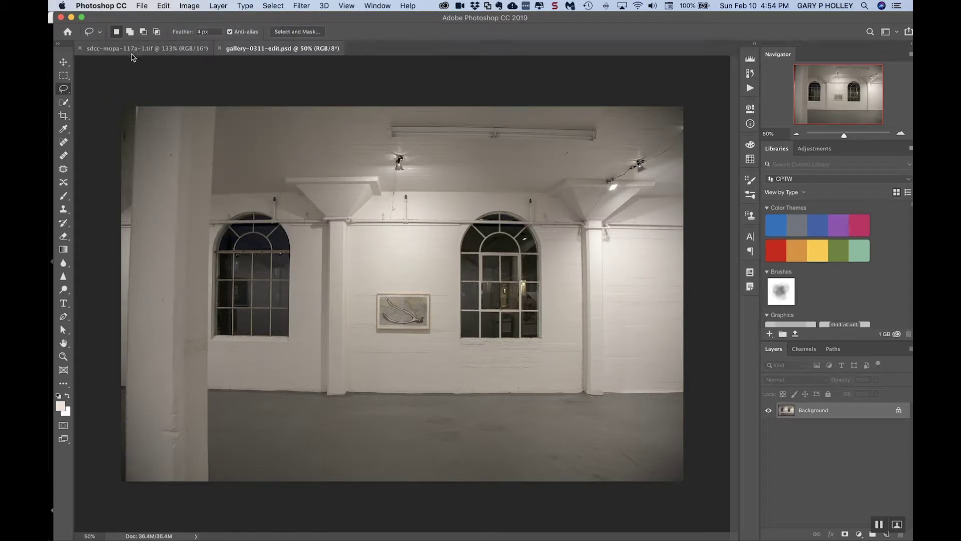
Straighten the gallery photo with the Crop tool along the line where the wall meets the floor
click(64, 117)
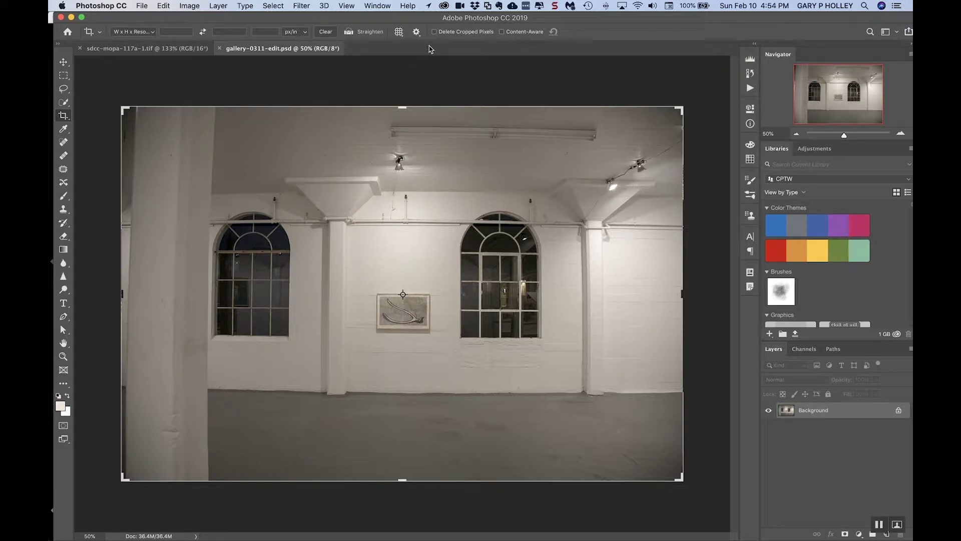
click(372, 30)
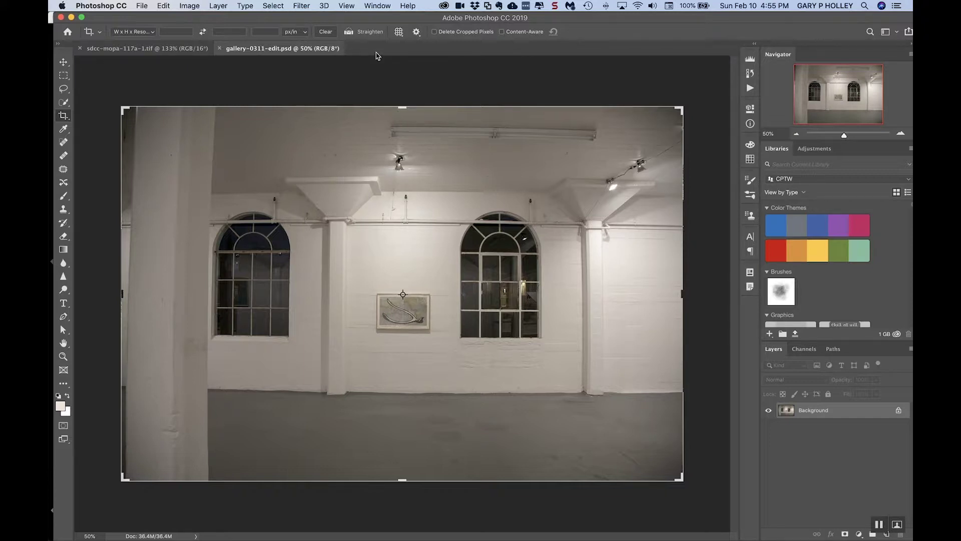
click(370, 32)
drag(255, 391, 649, 395)
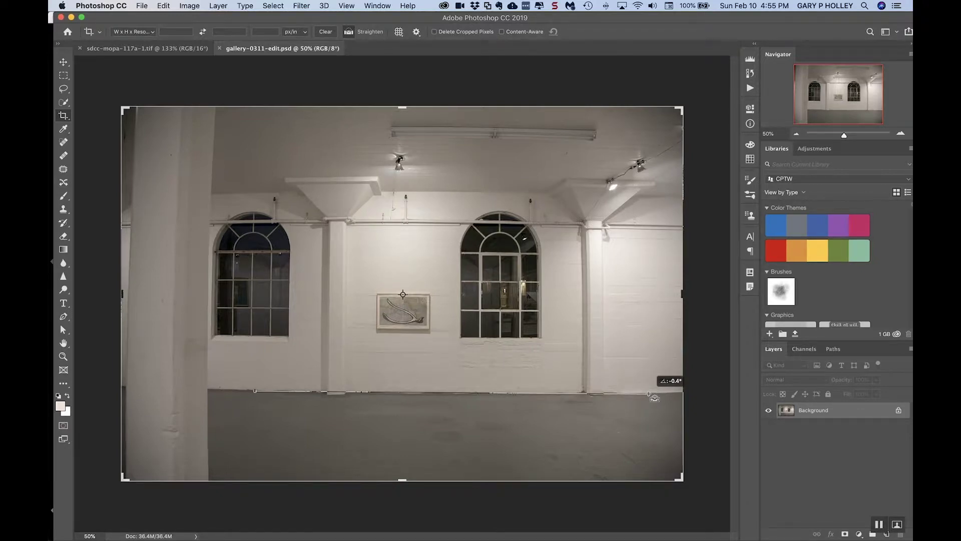
drag(649, 395, 649, 394)
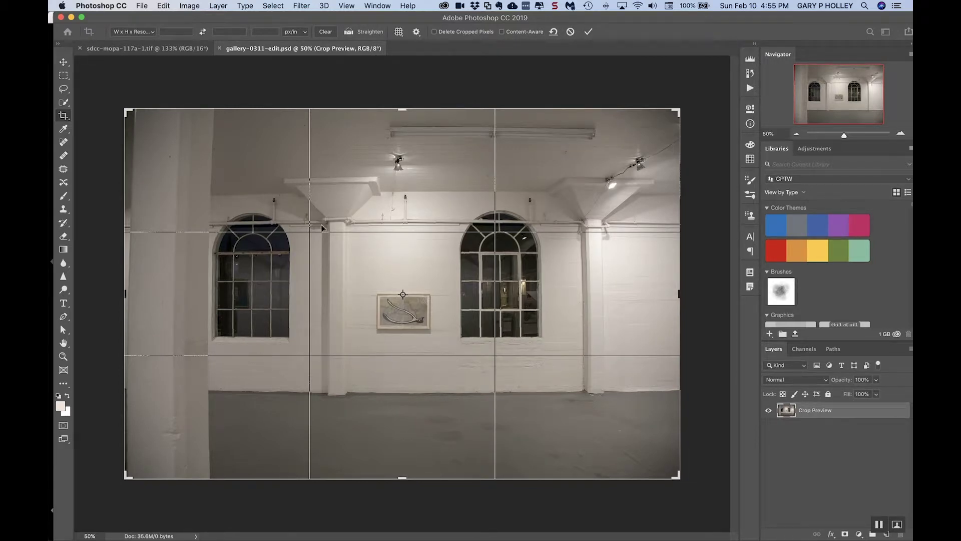
Crop both sides of the gallery photo to a tall frame around the framed picture and the window right of it, keeping cropped pixels
drag(123, 290, 155, 279)
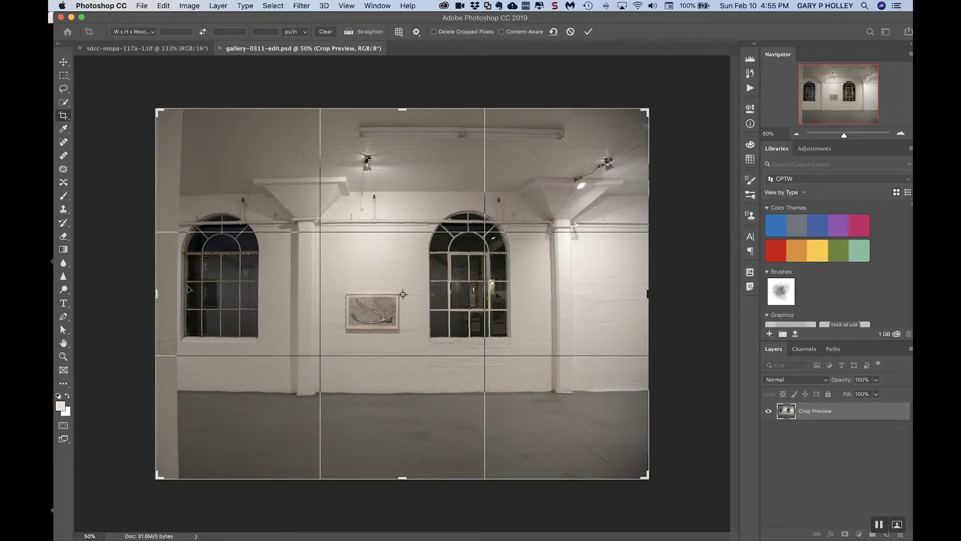
mouse_move(156, 294)
mouse_down()
mouse_move(144, 288)
mouse_move(158, 290)
mouse_up()
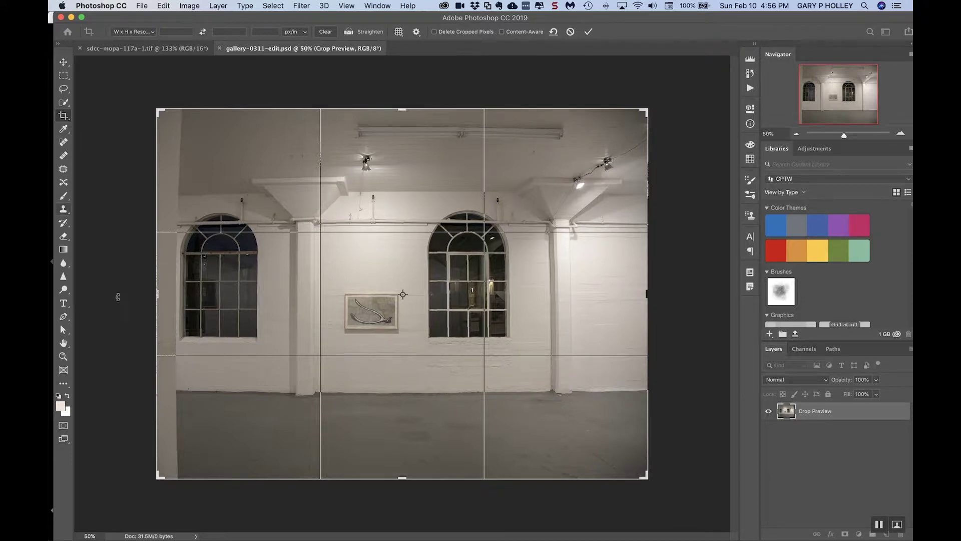
drag(154, 296, 264, 295)
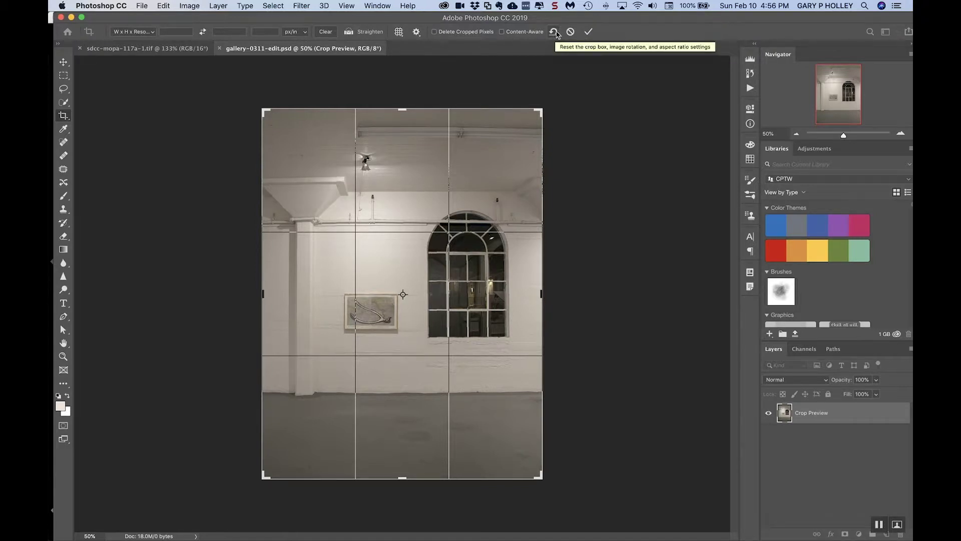
click(589, 32)
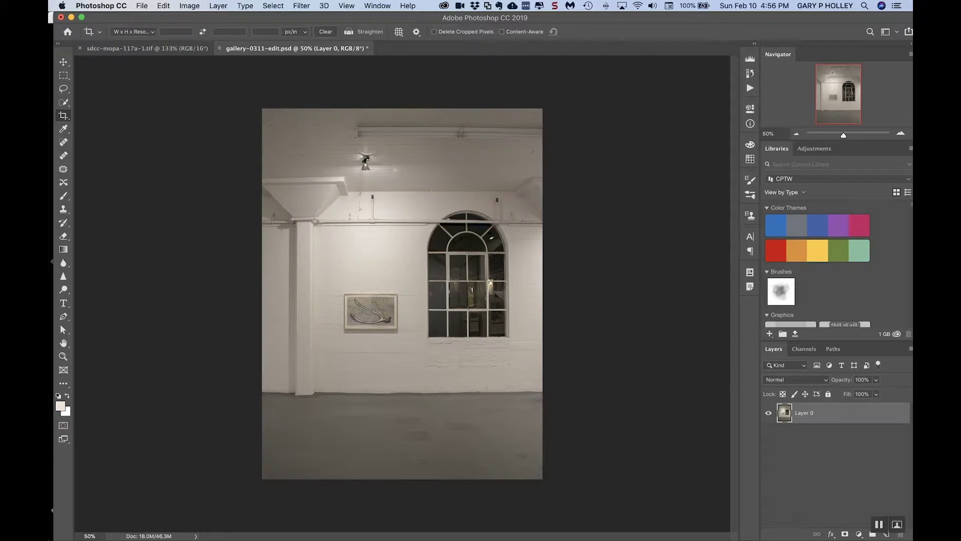
Reopen the crop and widen the frame on both sides to bring back the hidden parts of the gallery photo
click(333, 130)
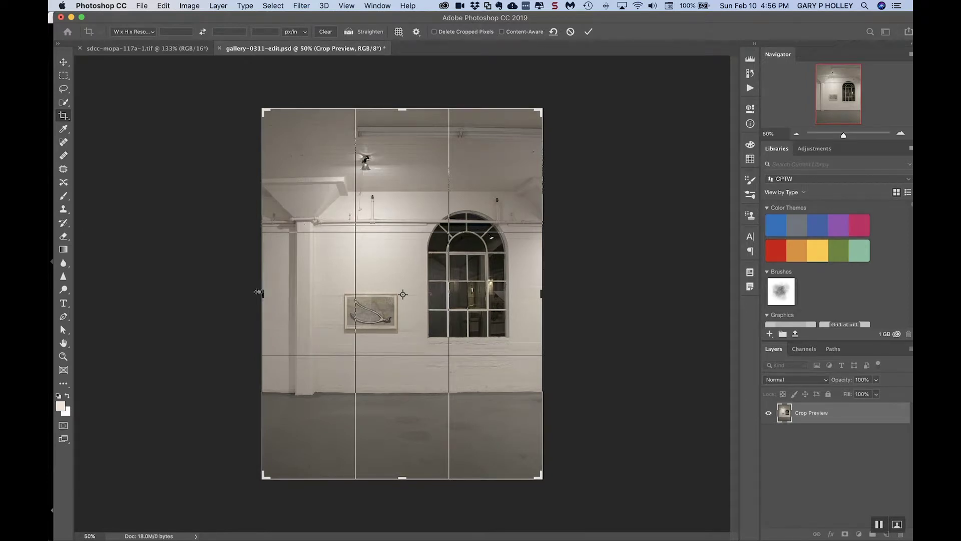
drag(259, 292, 243, 295)
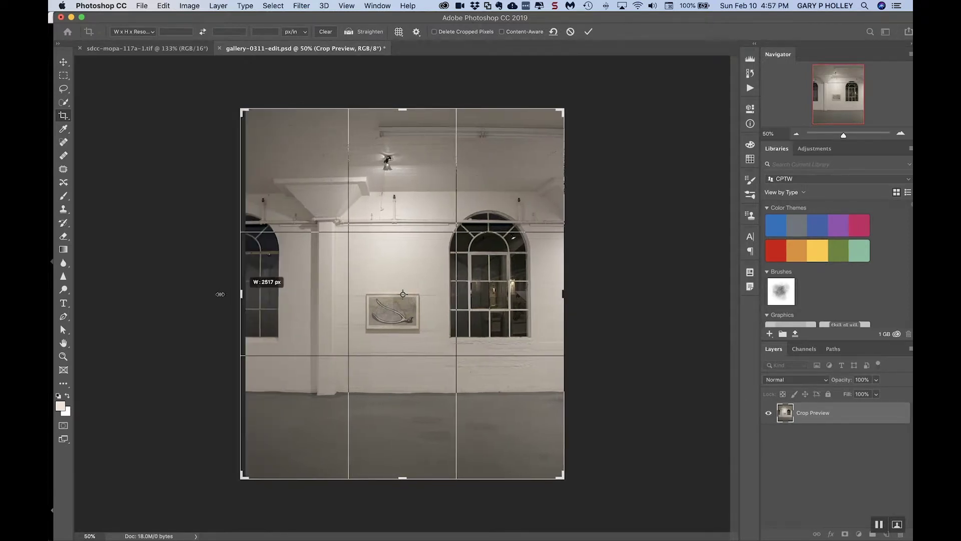
drag(244, 295, 200, 298)
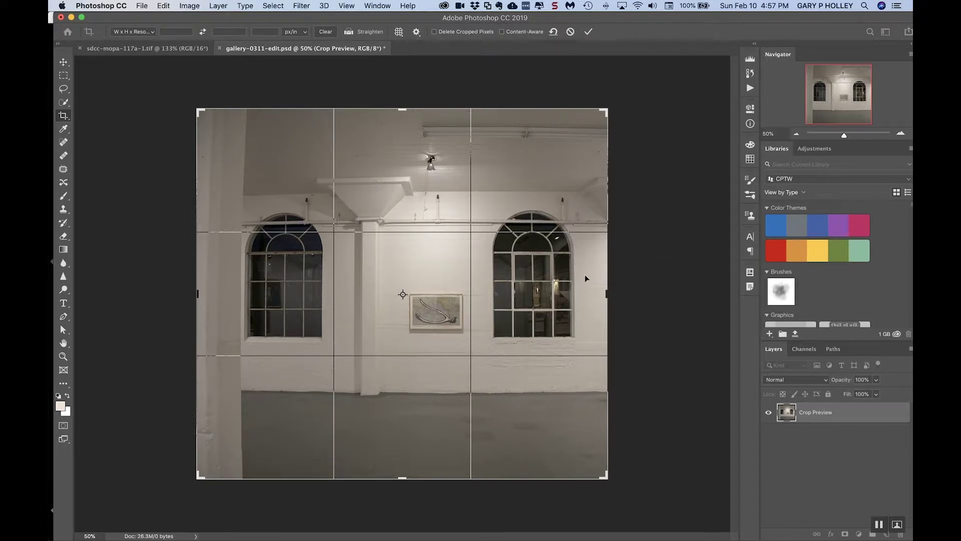
drag(606, 293, 674, 287)
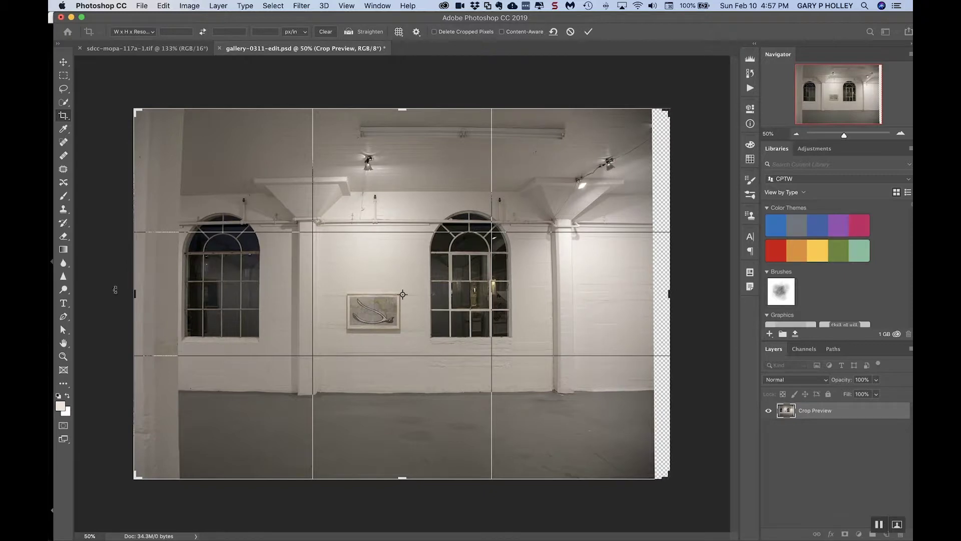
drag(134, 294, 104, 295)
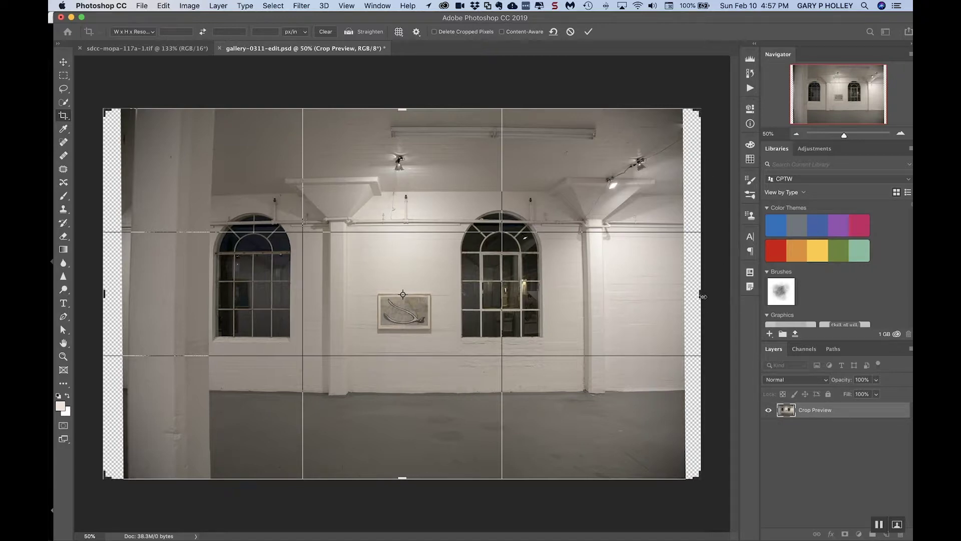
drag(701, 296, 692, 294)
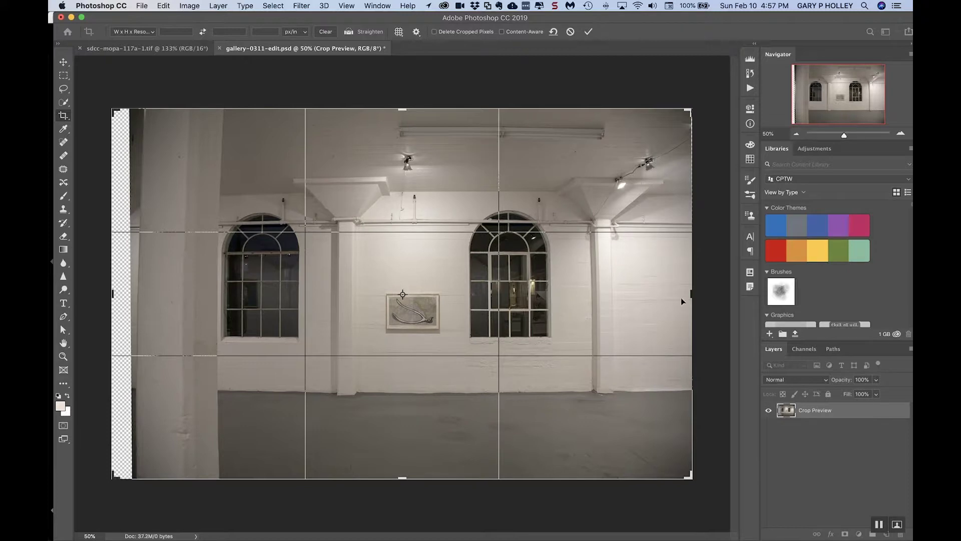
drag(691, 291, 690, 293)
Crop away most of the left foreground pillar, a little of the right edge and a strip of ceiling, and apply the crop
drag(114, 294, 157, 291)
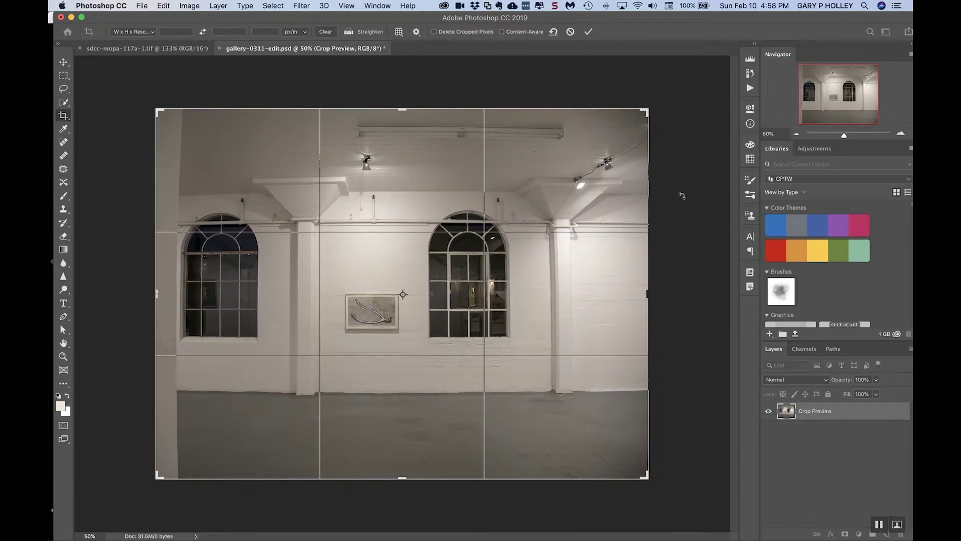
drag(647, 293, 635, 292)
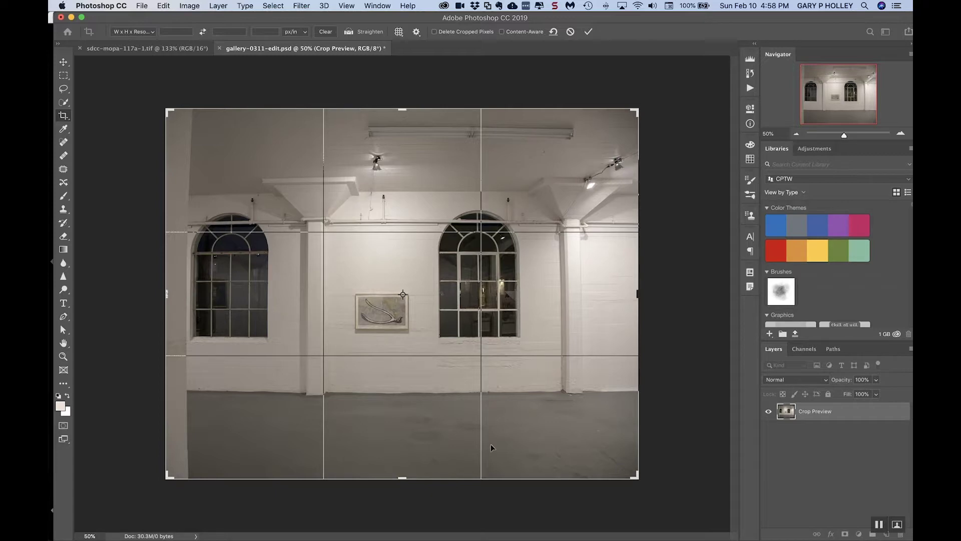
drag(400, 463, 402, 476)
drag(402, 109, 403, 127)
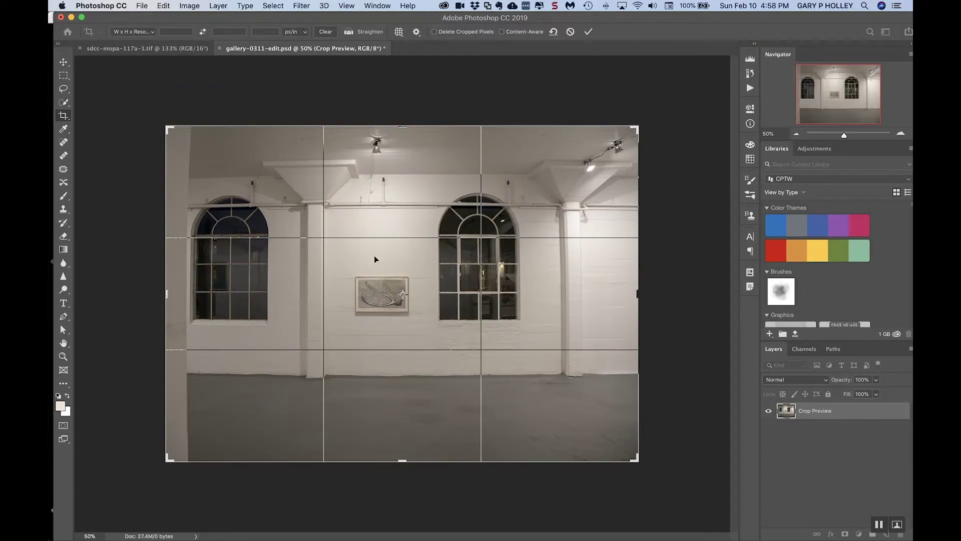
click(589, 32)
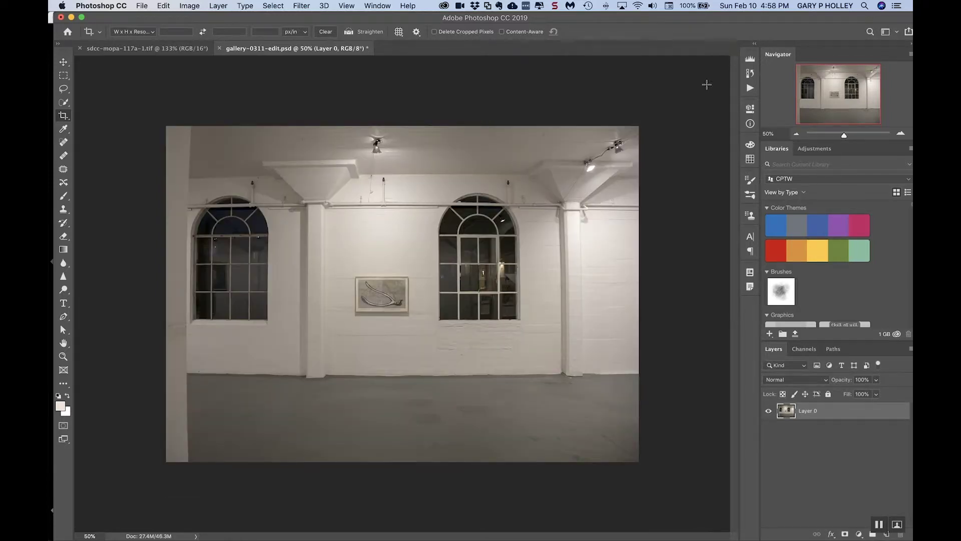
Save the cropped gallery-0311-edit.psd with Maximize Compatibility on
click(143, 5)
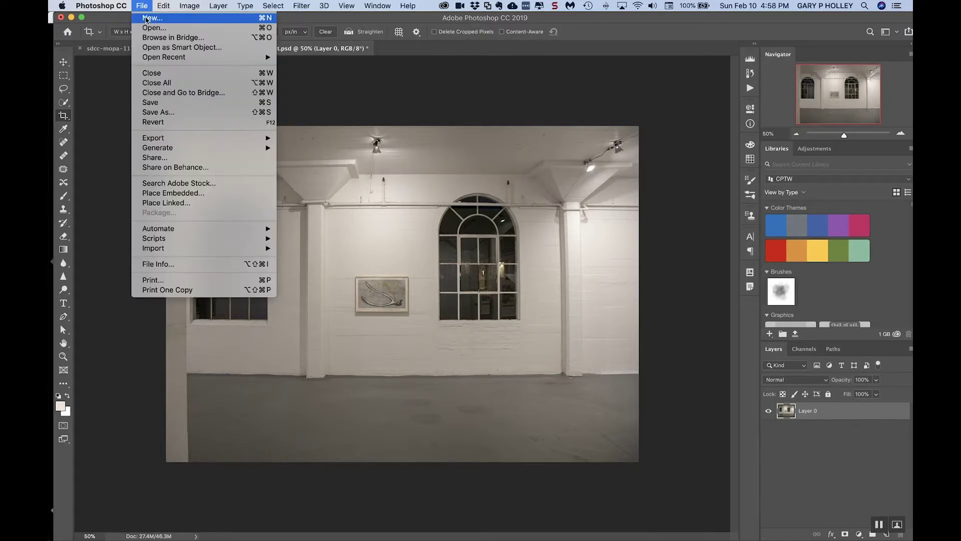
click(170, 104)
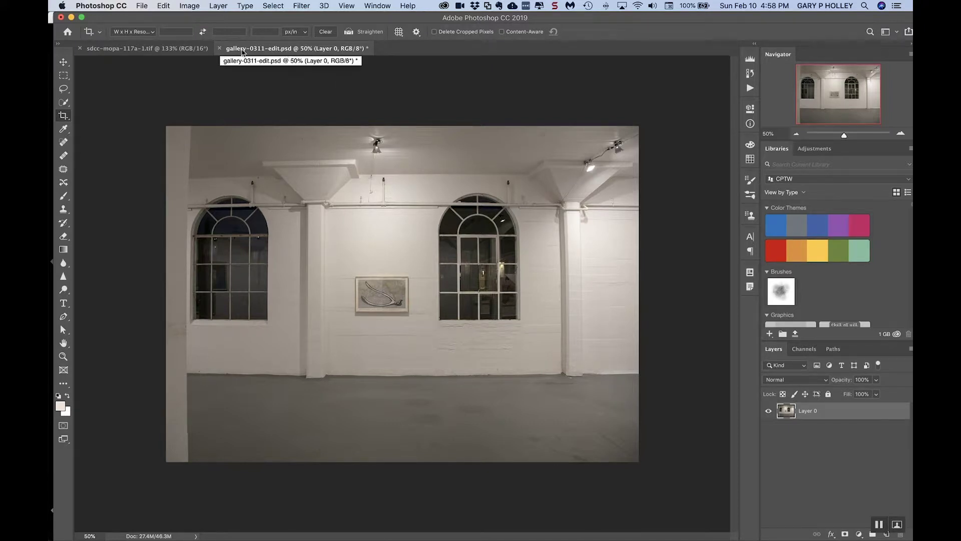
click(142, 6)
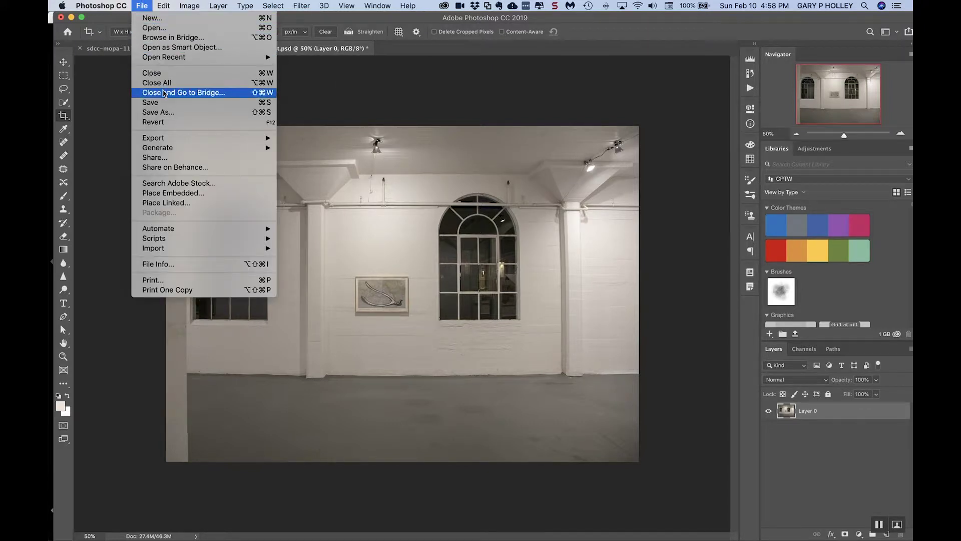
click(173, 102)
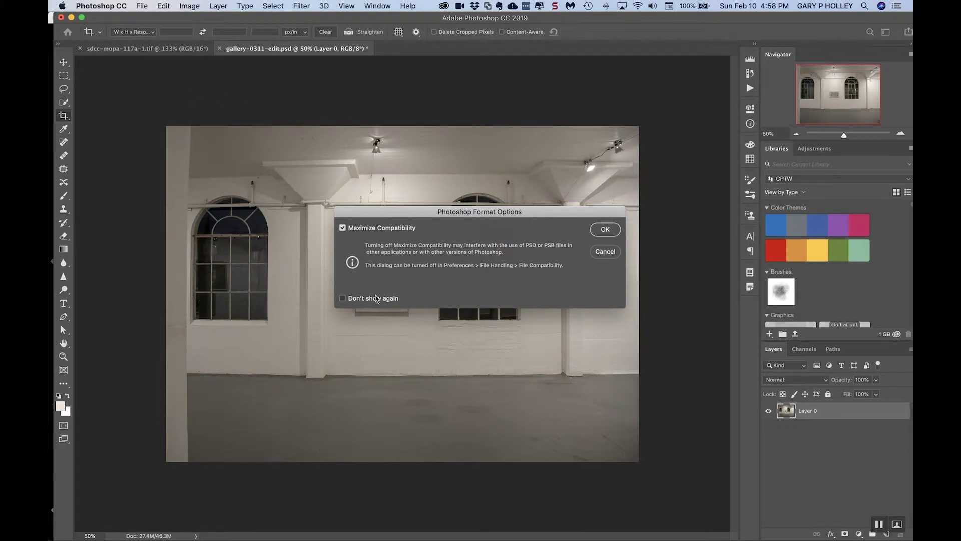
click(610, 235)
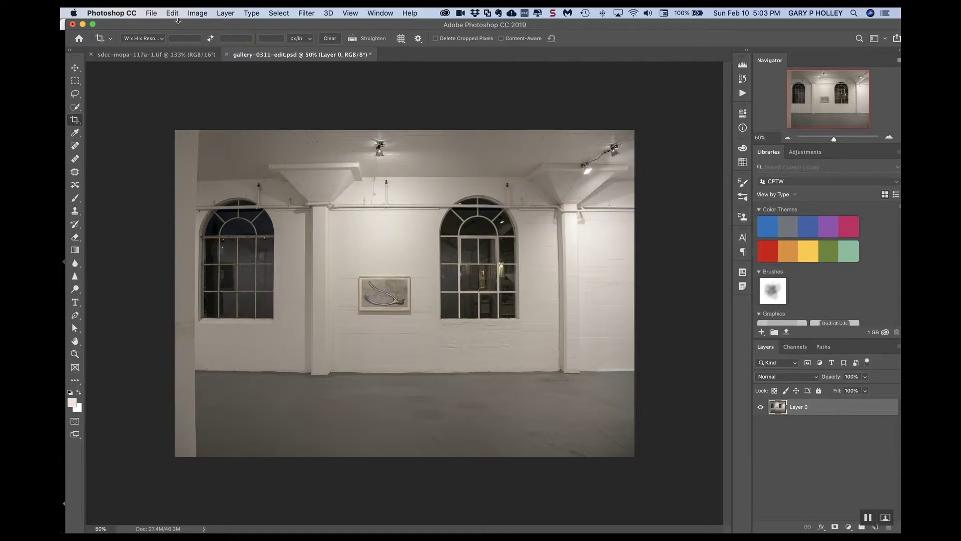
click(151, 13)
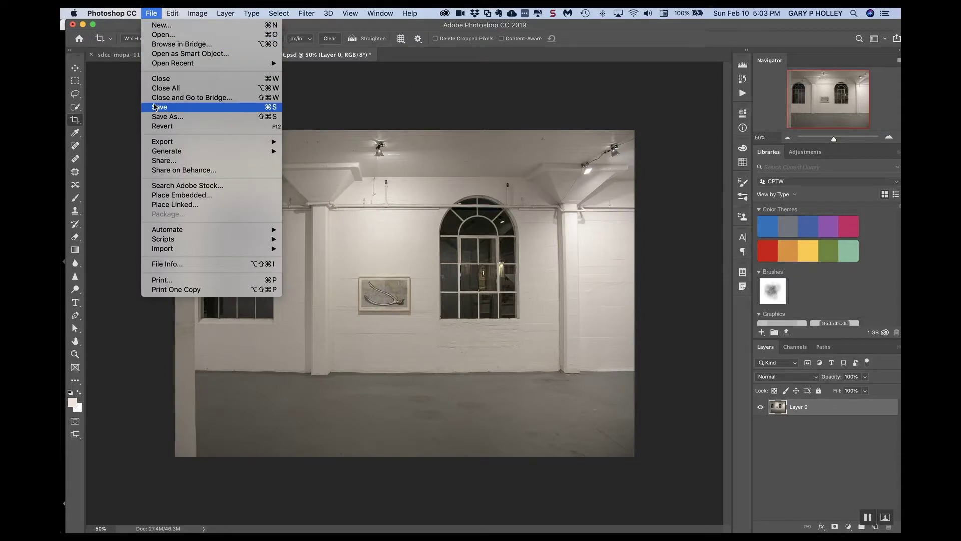
click(170, 106)
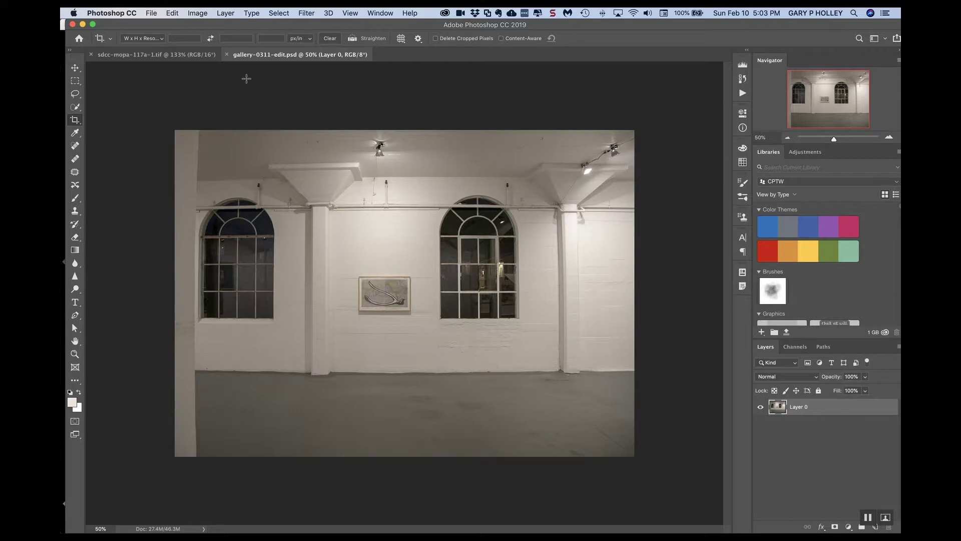
click(229, 11)
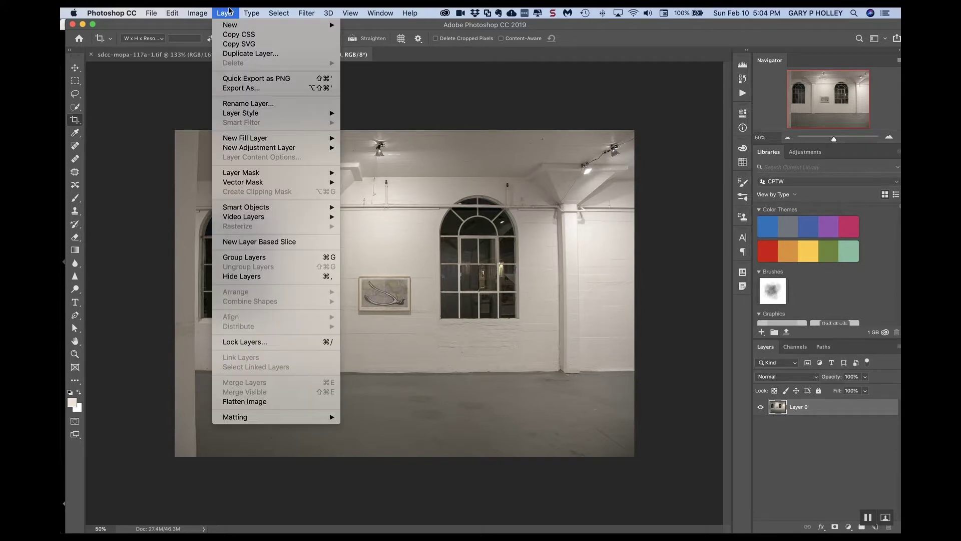
mouse_move(205, 12)
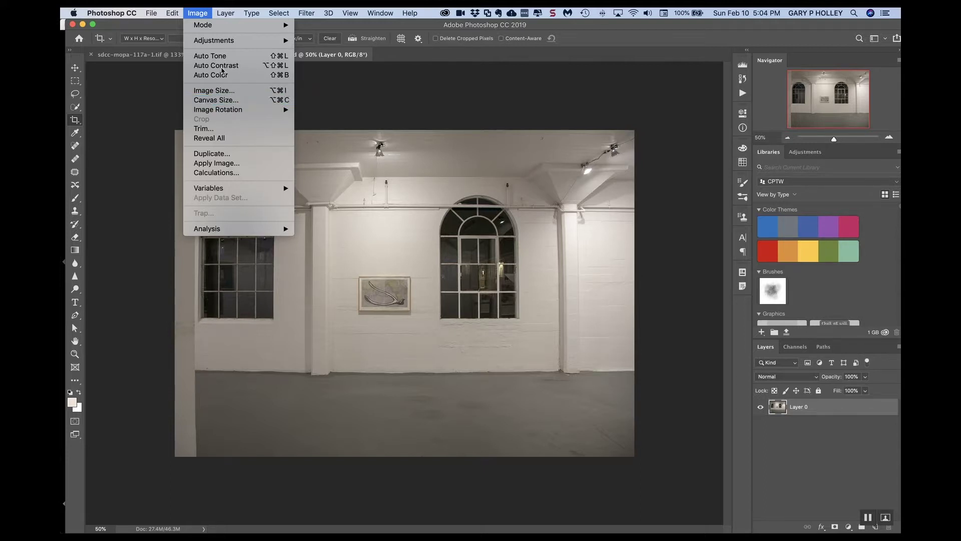
key(super+z)
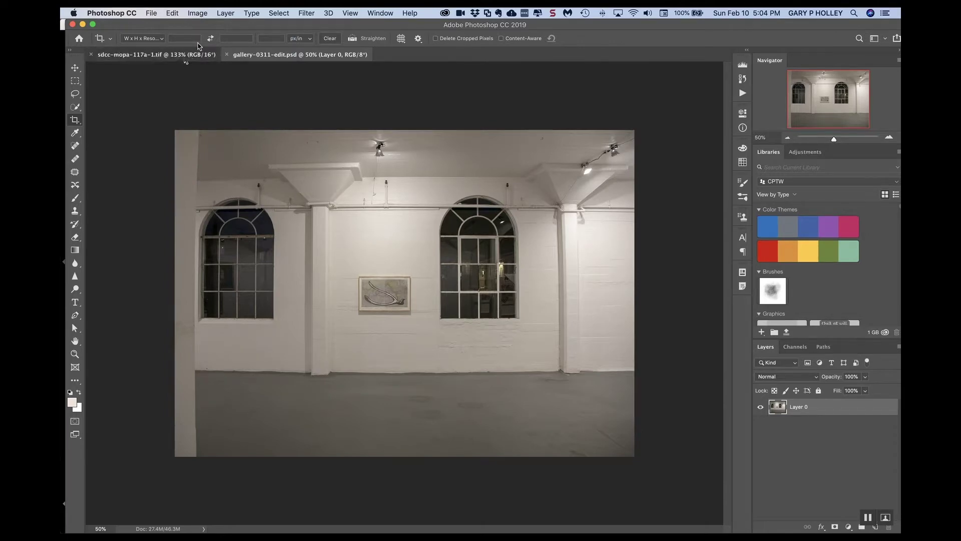
Switch to sdcc-mopa-117a-1.tif, activate the Move tool and view the image at 100%
click(182, 56)
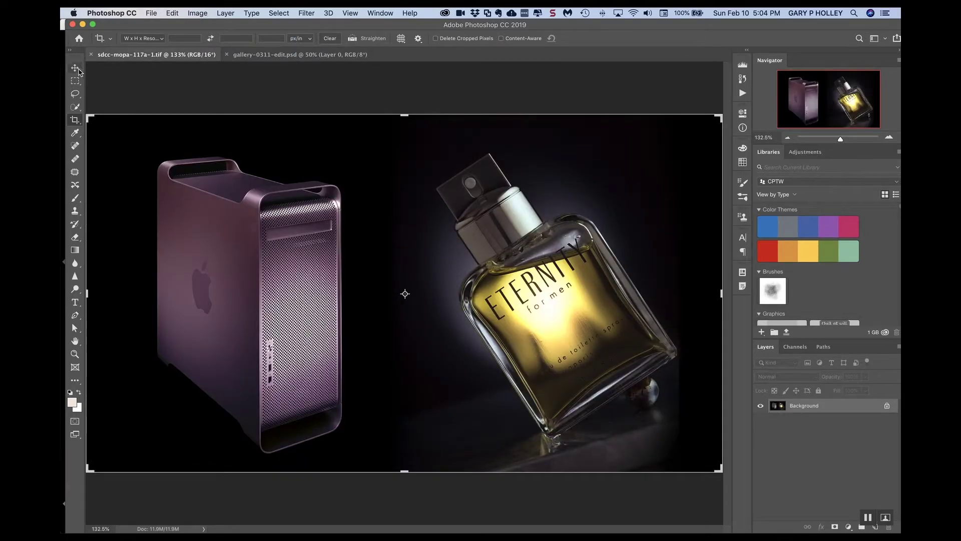
click(75, 68)
key(super+1)
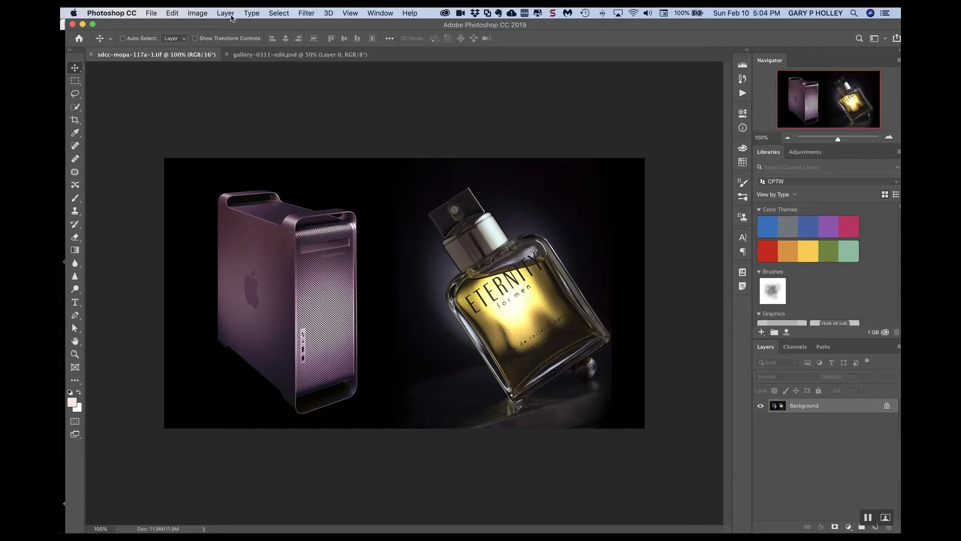
Look over the Image Size settings of sdcc-mopa-117a-1.tif and leave them without applying anything
click(200, 13)
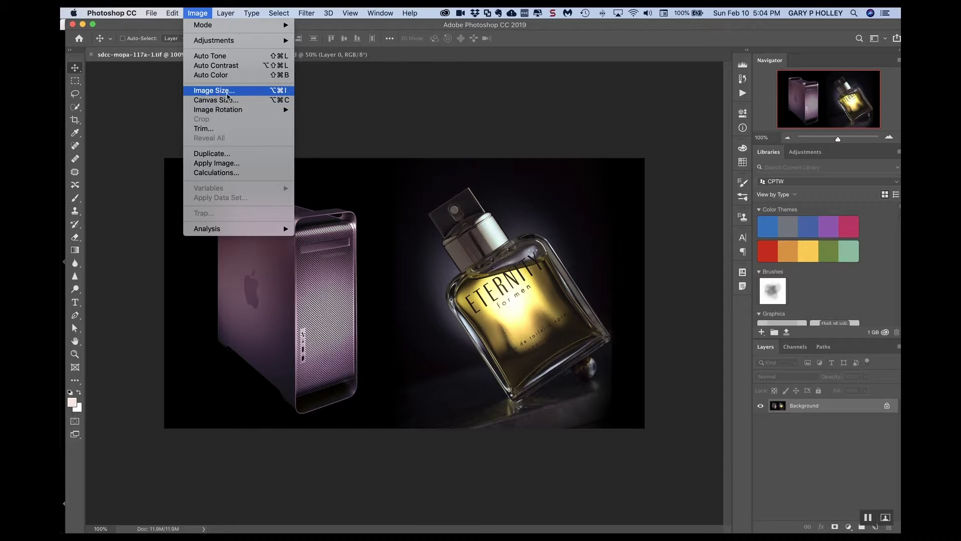
click(228, 93)
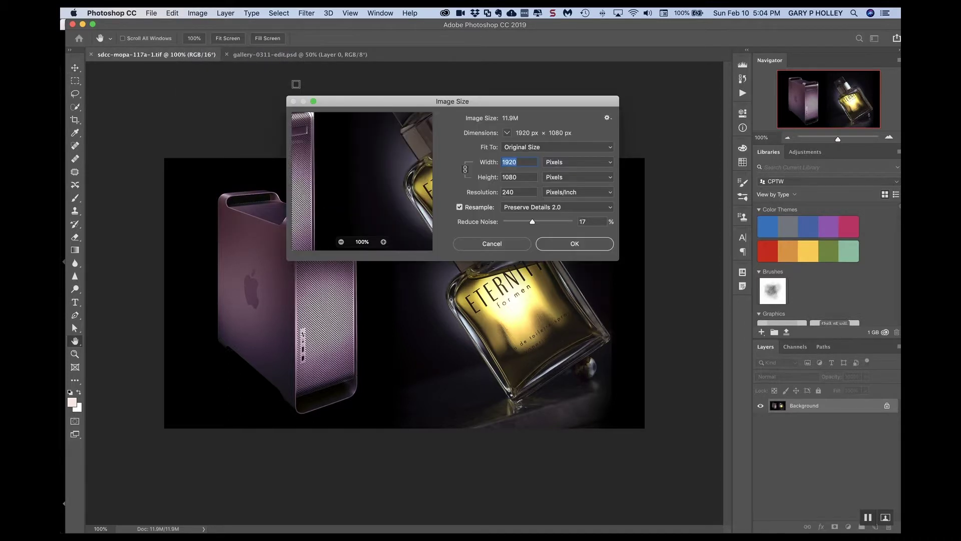
drag(541, 104, 556, 87)
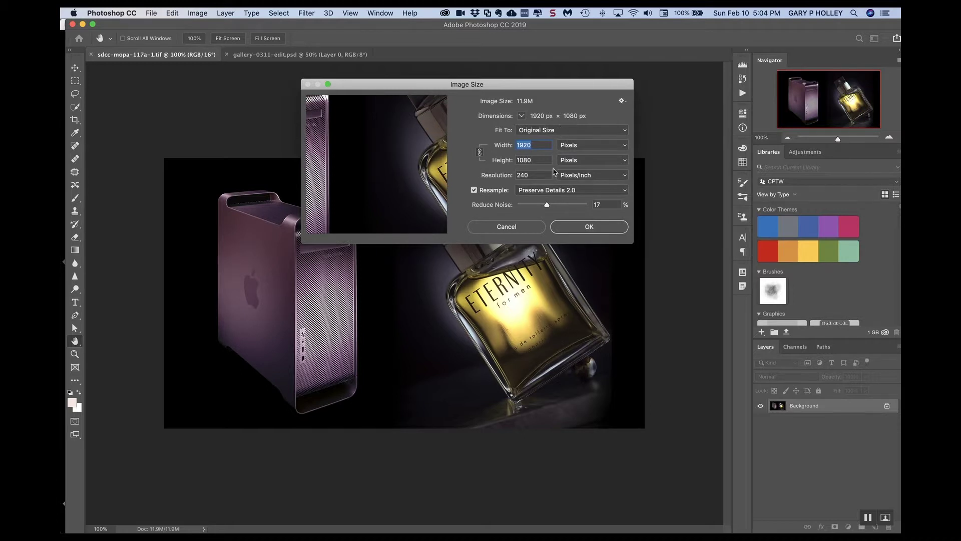
click(544, 146)
drag(544, 146, 517, 145)
click(538, 146)
click(525, 229)
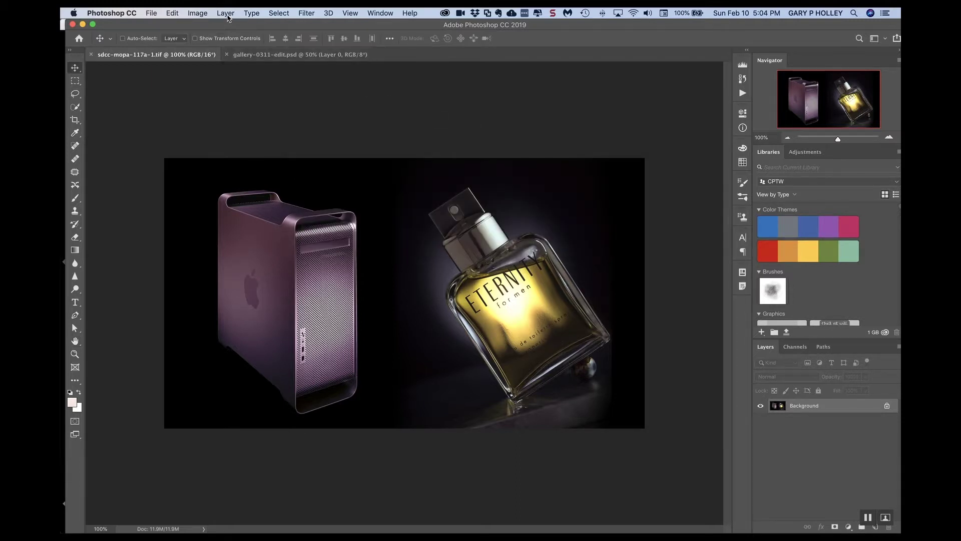
Open Canvas Size for the product image and enter a new size of 3000 by 2000 pixels
click(199, 12)
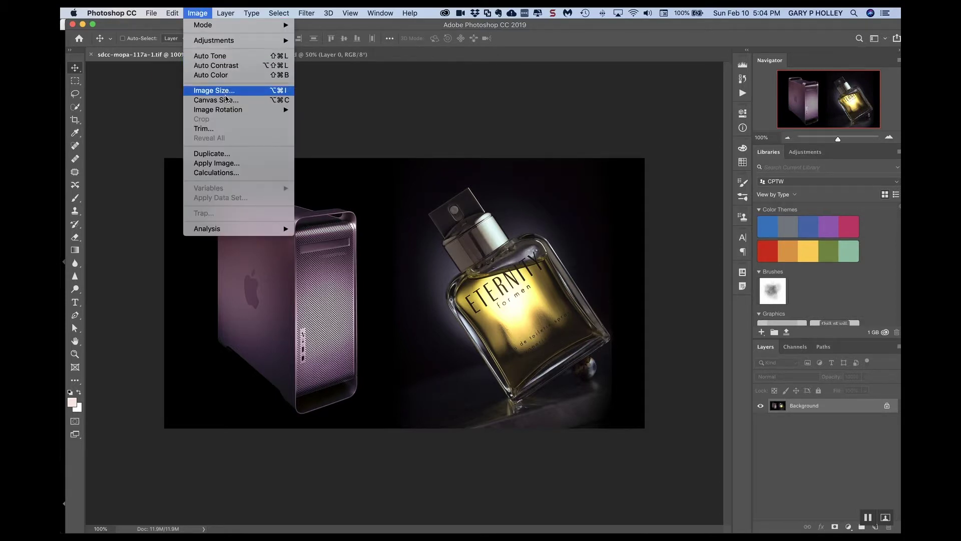
click(226, 99)
drag(594, 248, 524, 91)
click(598, 152)
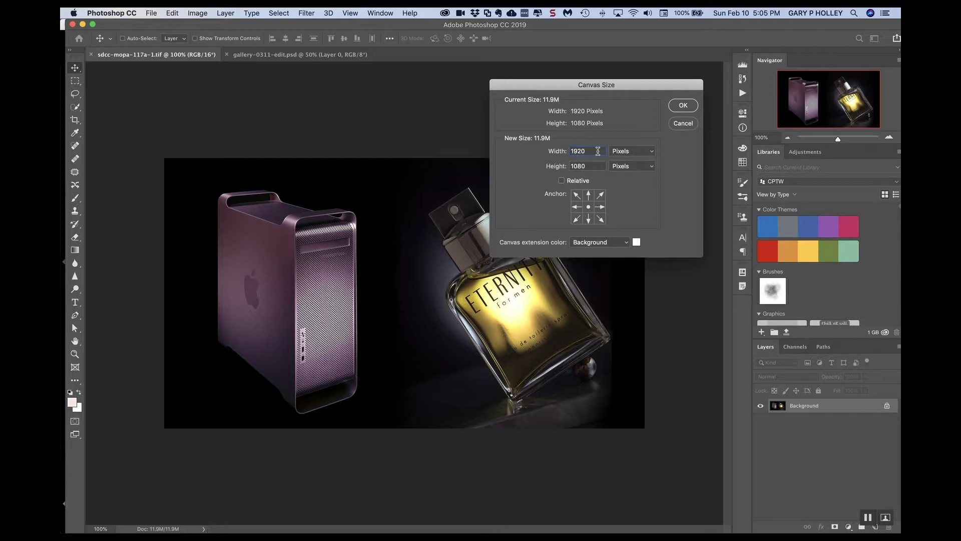
key(Up)
key(Up)
key(Up)
key(Up)
text(1920)
key(Up)
key(Up)
key(Up)
key(Up)
click(596, 154)
double_click(596, 154)
text(3000)
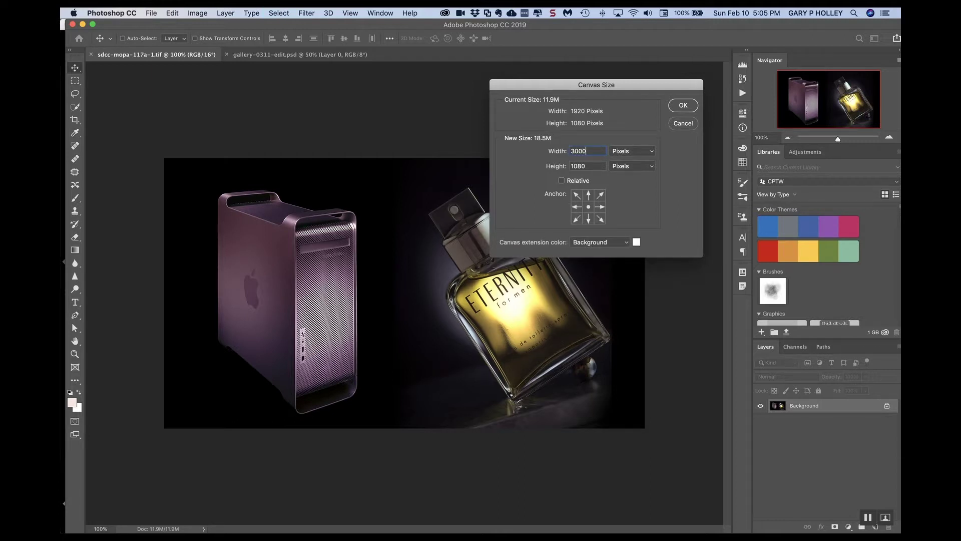
key(Tab)
text(2000)
Anchor the image at the top centre of the enlarged canvas and apply the canvas size
click(589, 207)
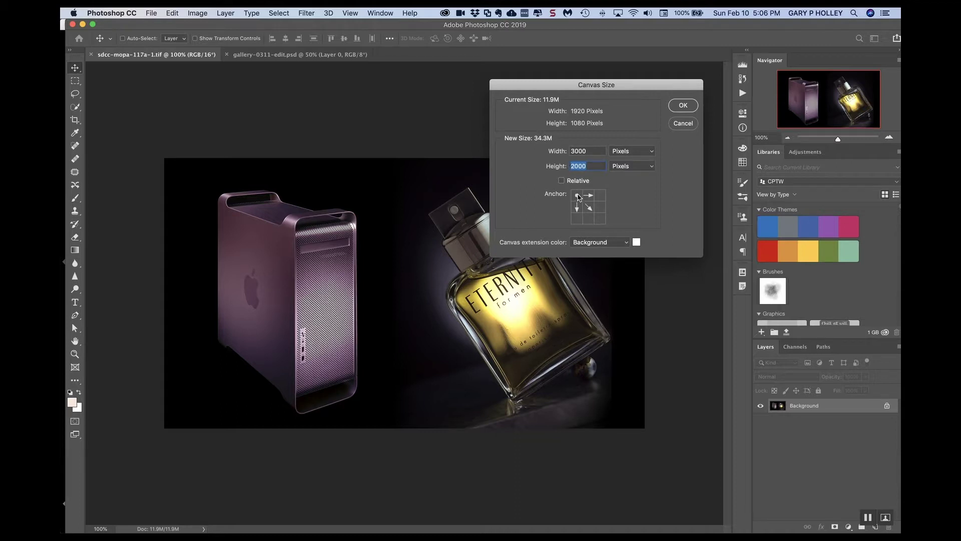
click(600, 219)
click(591, 197)
click(683, 106)
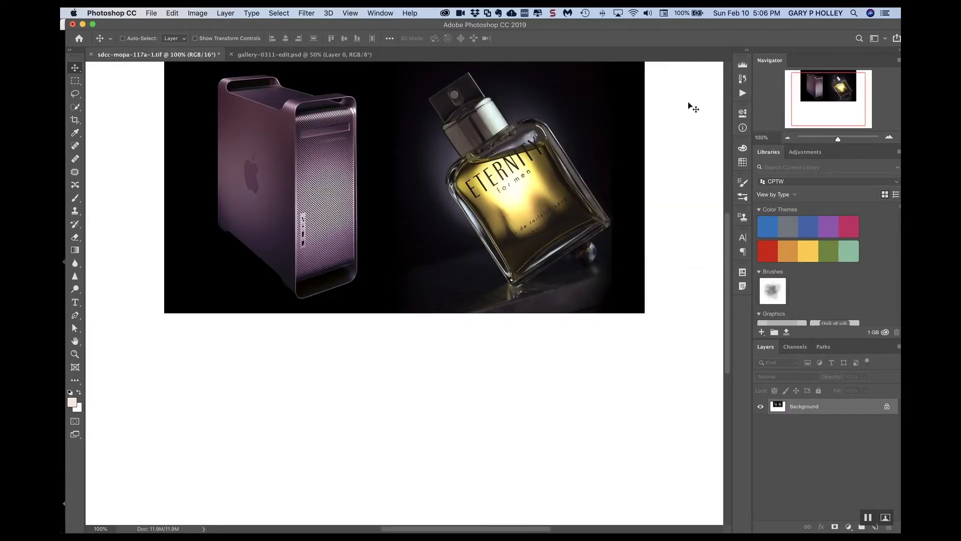
key(super+minus)
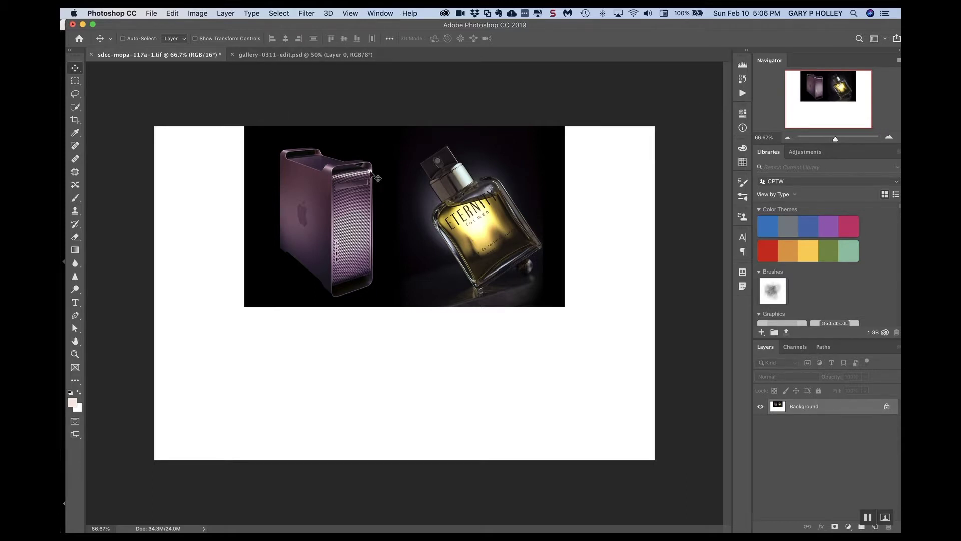
key(super)
click(179, 11)
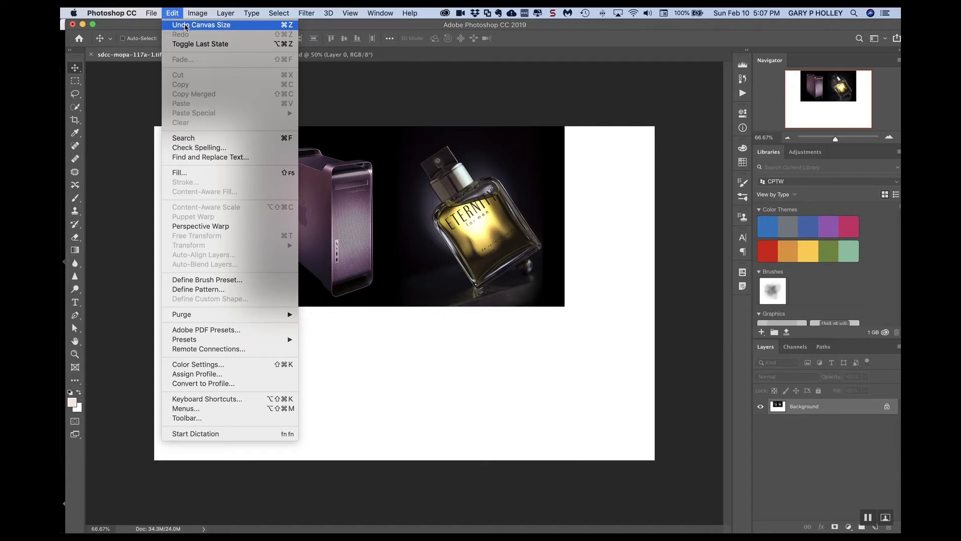
click(172, 13)
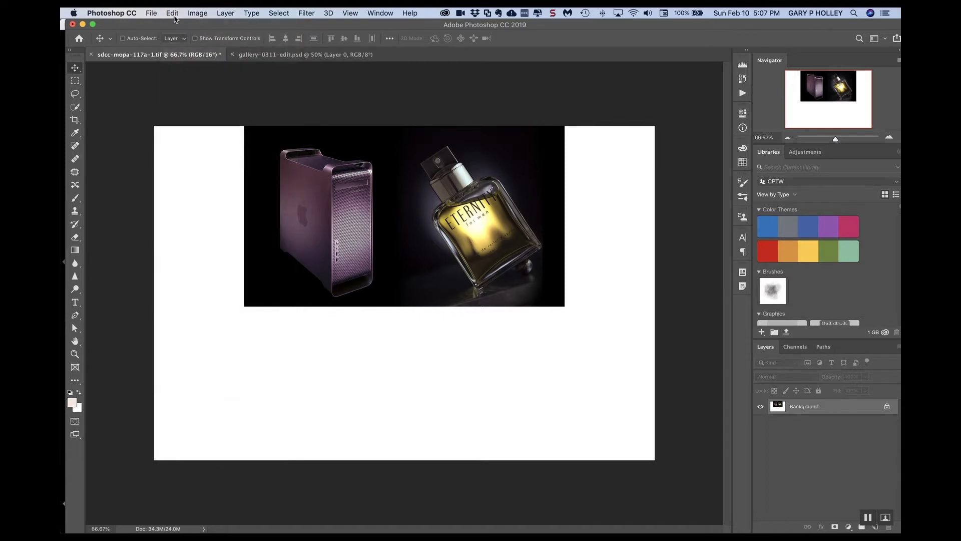
click(176, 15)
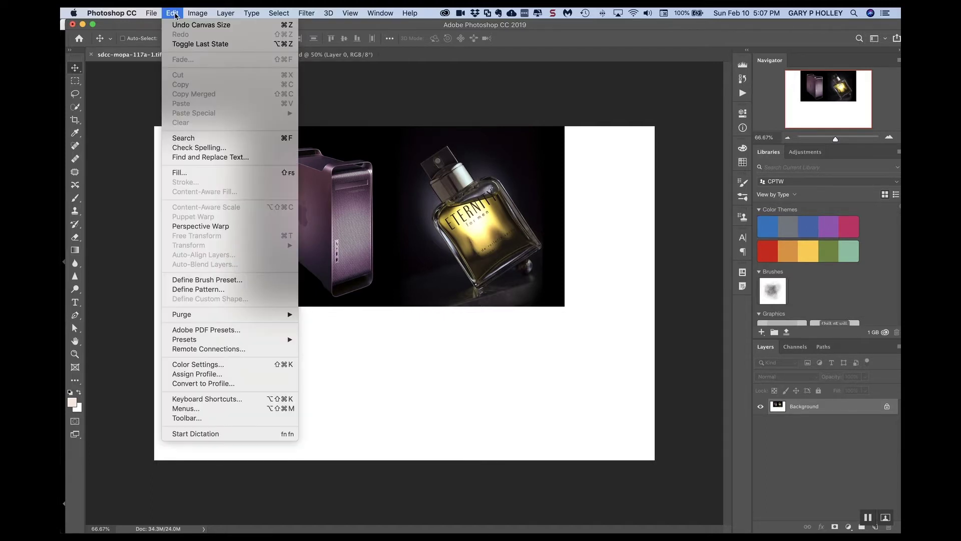
click(234, 26)
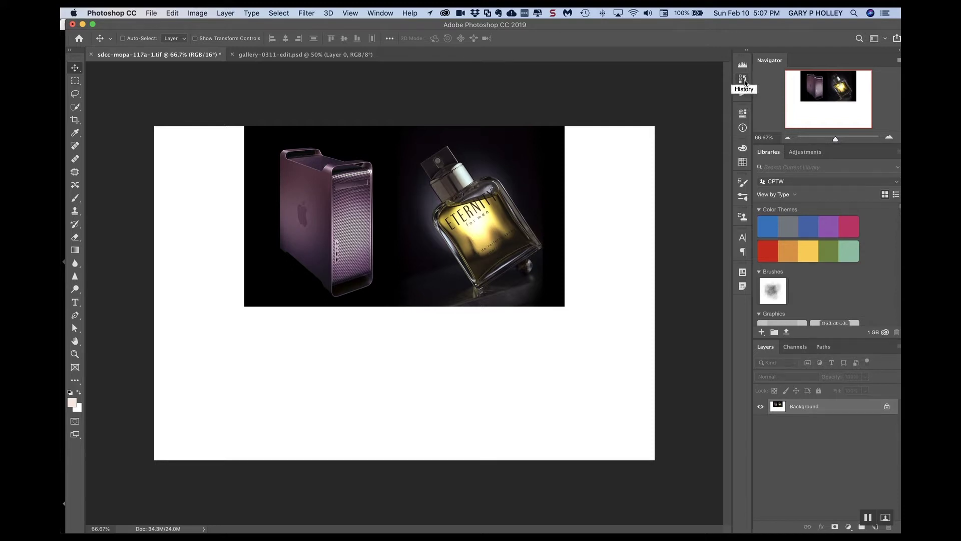
Show the document's History and revert the image to its Open state
click(385, 12)
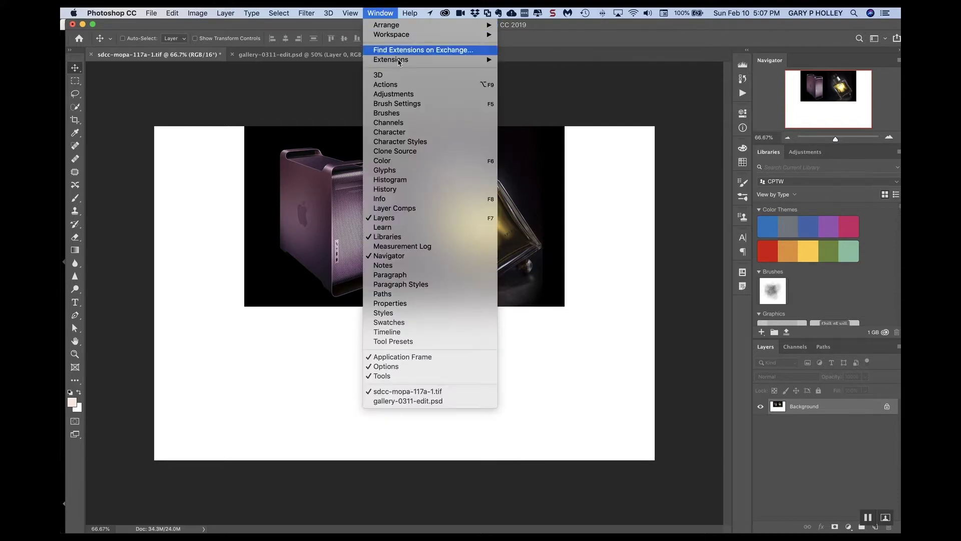
click(415, 190)
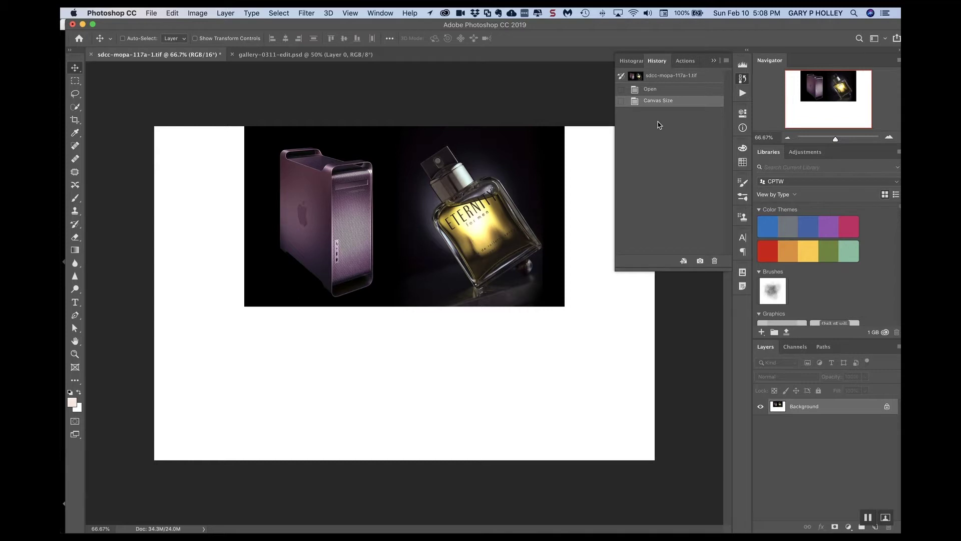
click(664, 90)
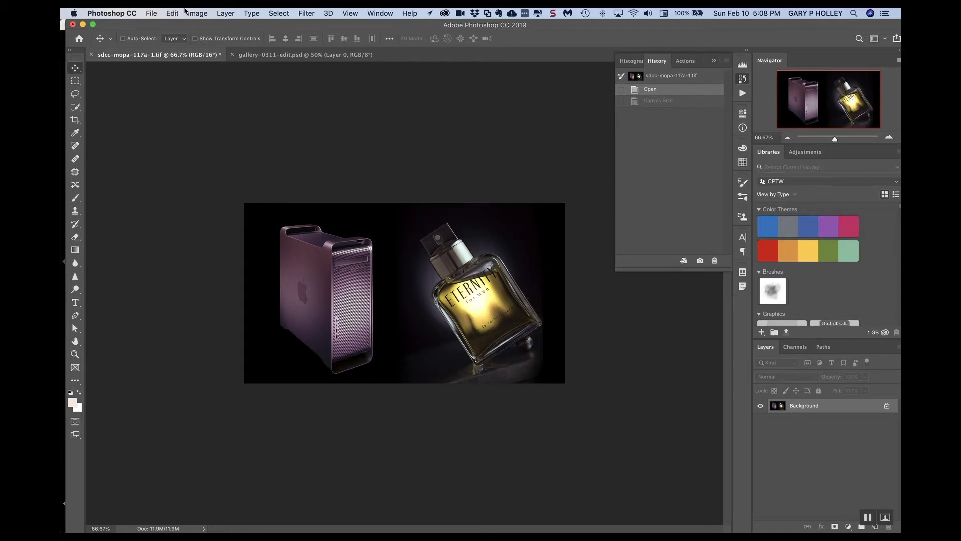
click(201, 12)
click(229, 93)
drag(470, 83, 293, 38)
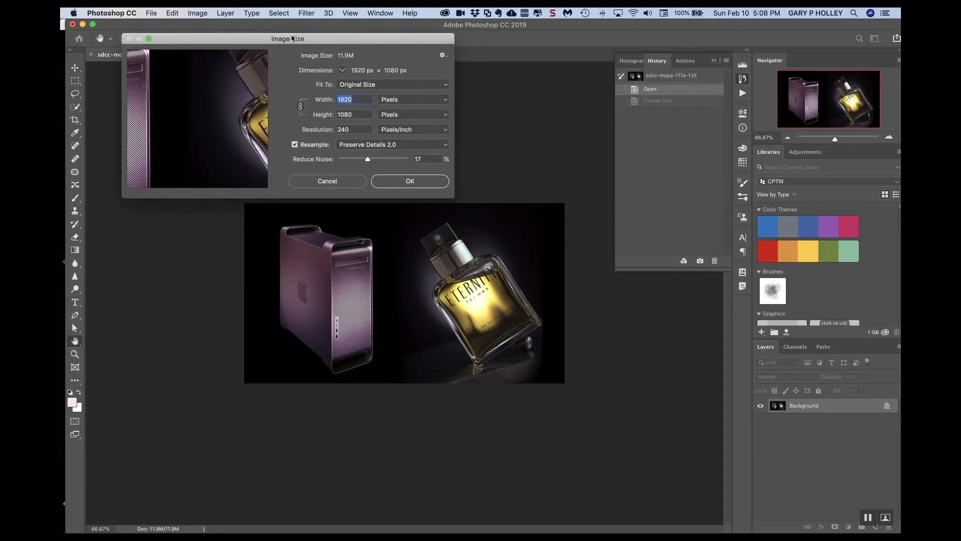
click(416, 181)
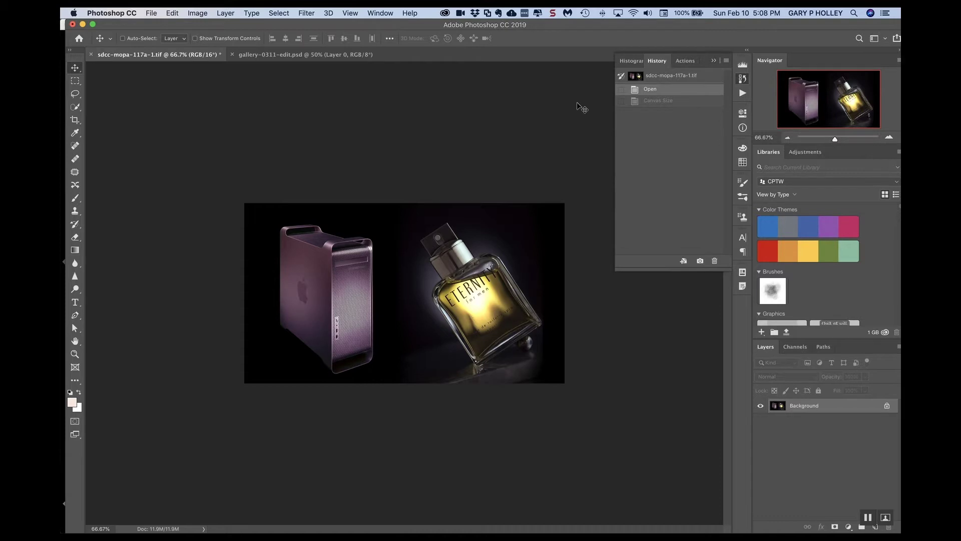
Resize the image to 2000 pixels wide with linked proportions, resampling with Preserve Details 2.0
click(170, 13)
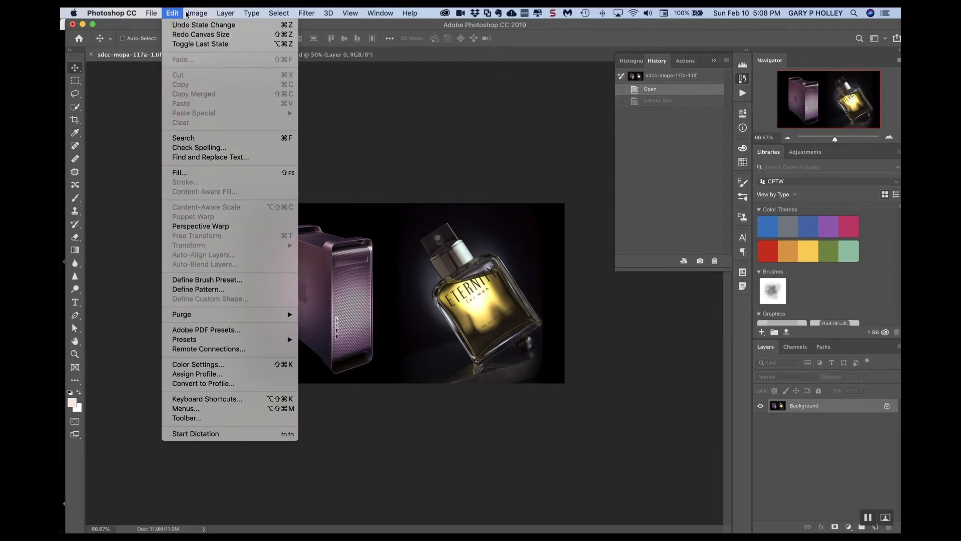
mouse_move(195, 13)
click(210, 94)
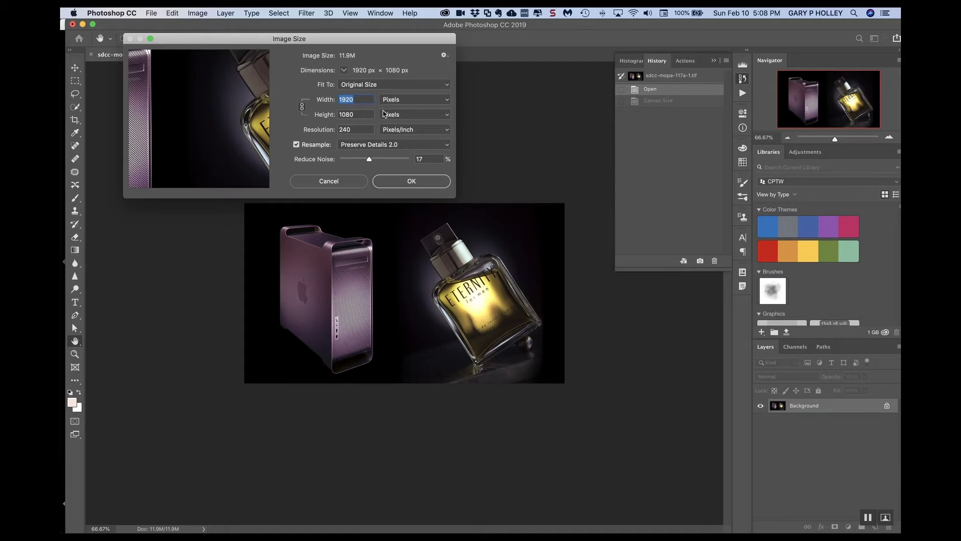
text(19)
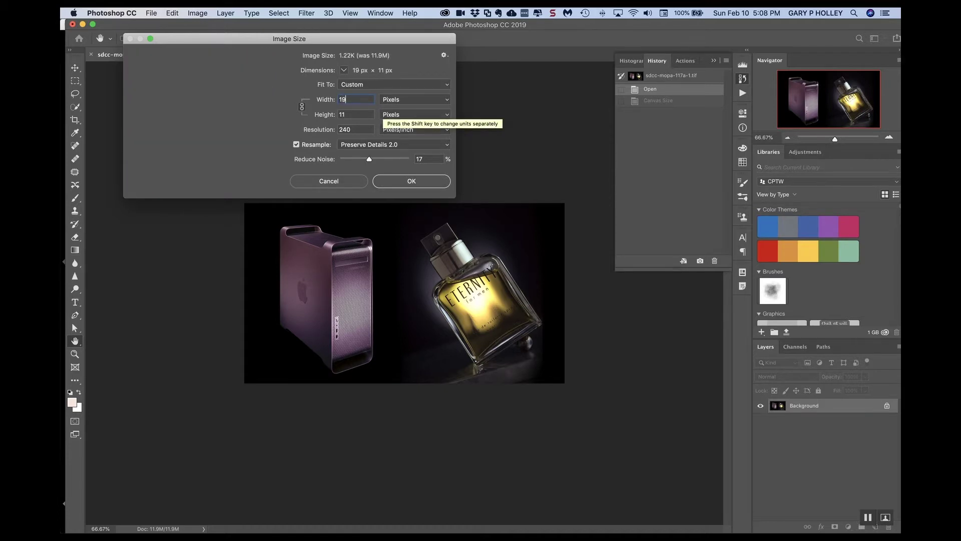
key(BackSpace)
key(BackSpace)
text(200)
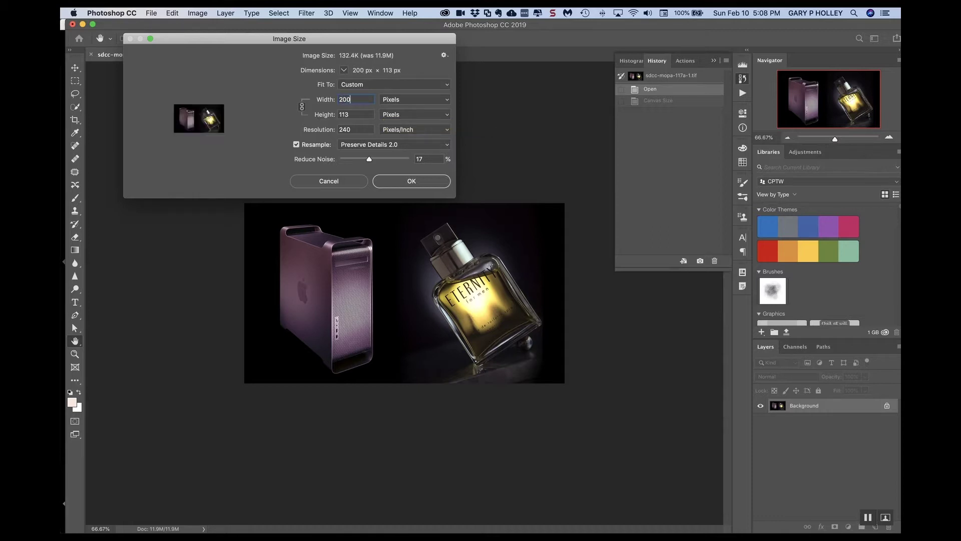
text(0)
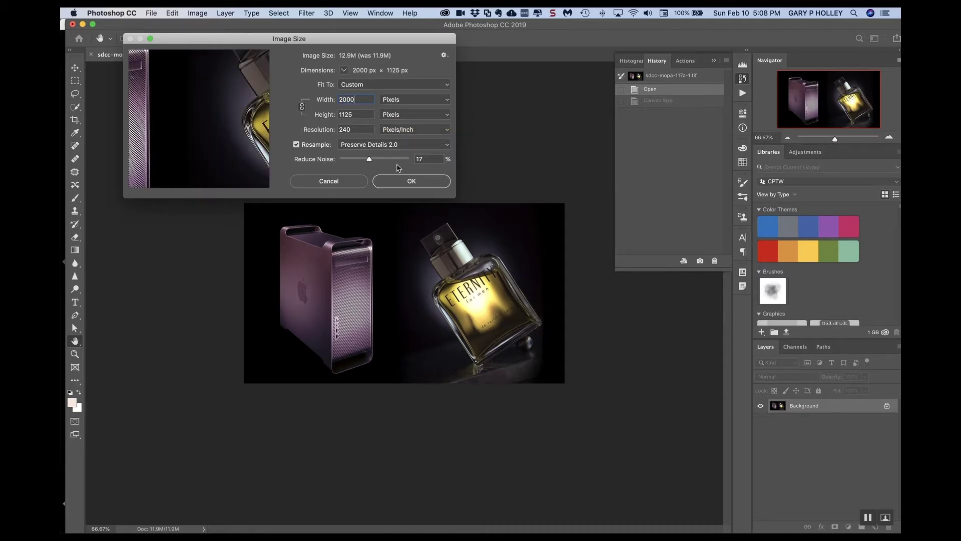
click(413, 183)
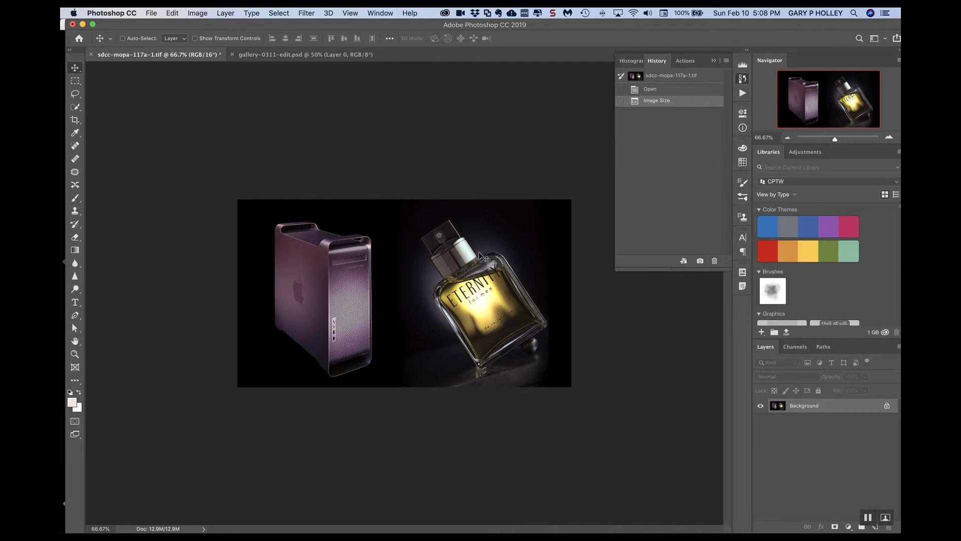
Extend the crop frame evenly beyond all sides of the image to about 2184 by 1227 pixels and apply the crop
click(75, 120)
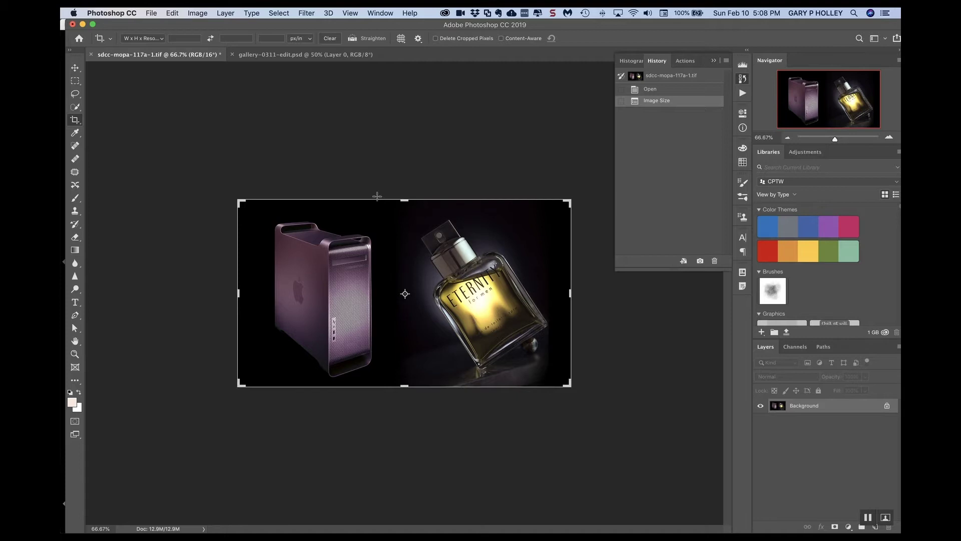
drag(569, 201, 587, 190)
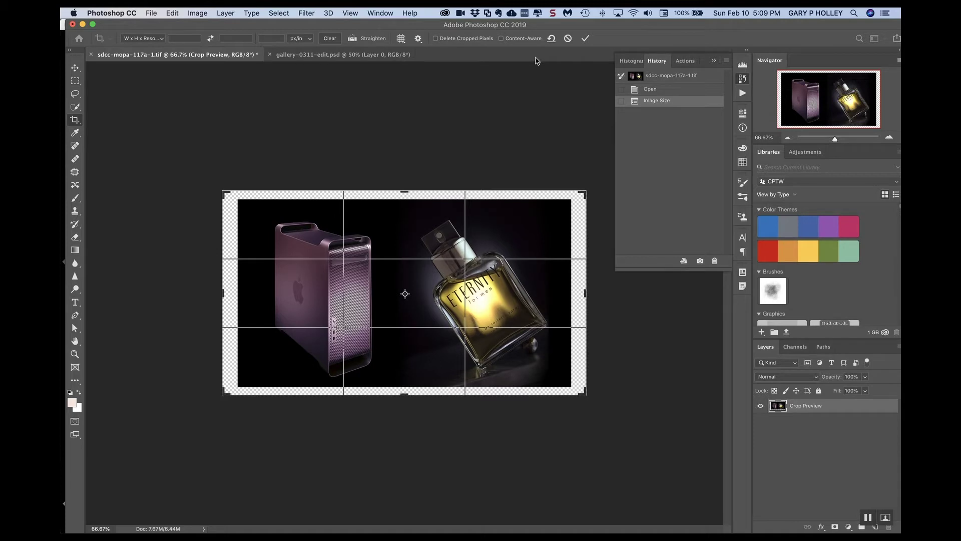
click(585, 38)
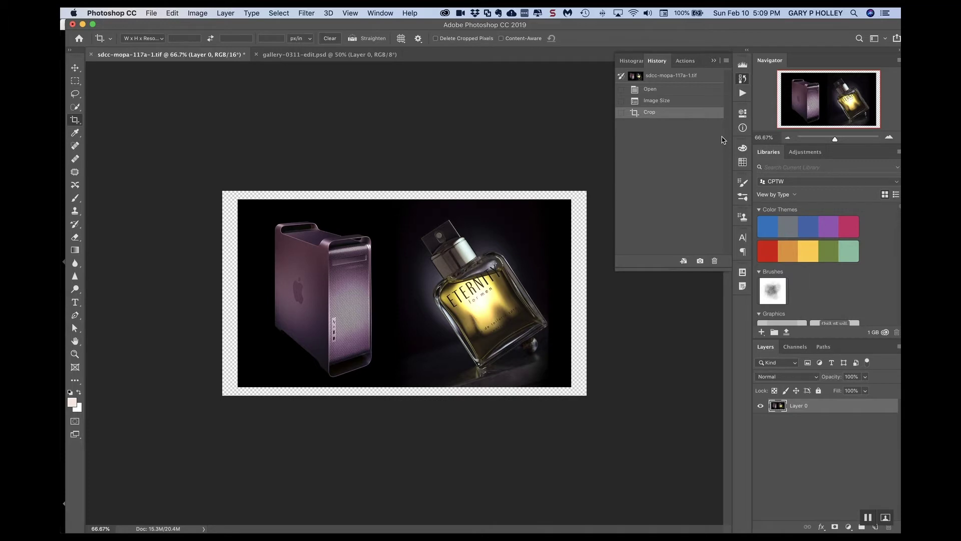
Enlarge the canvas to 2300 by 1500 pixels with the image anchored at the centre
key(super+1)
key(super+minus)
click(206, 12)
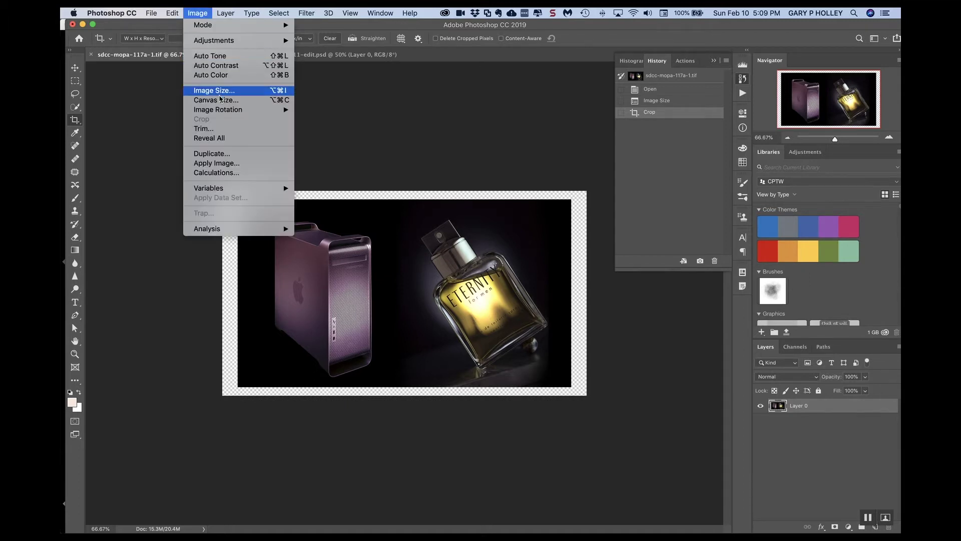
click(213, 100)
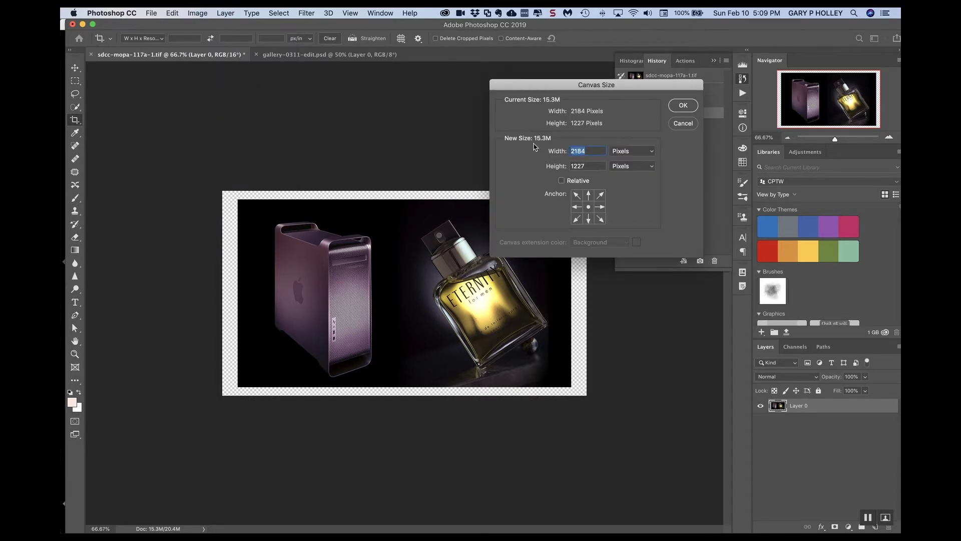
text(2300)
key(Tab)
text(1500)
click(684, 105)
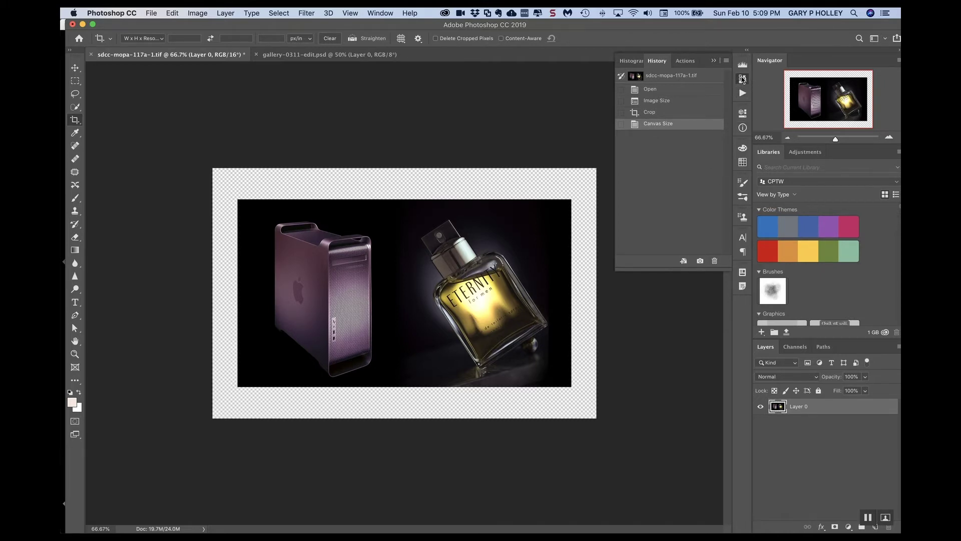
click(171, 13)
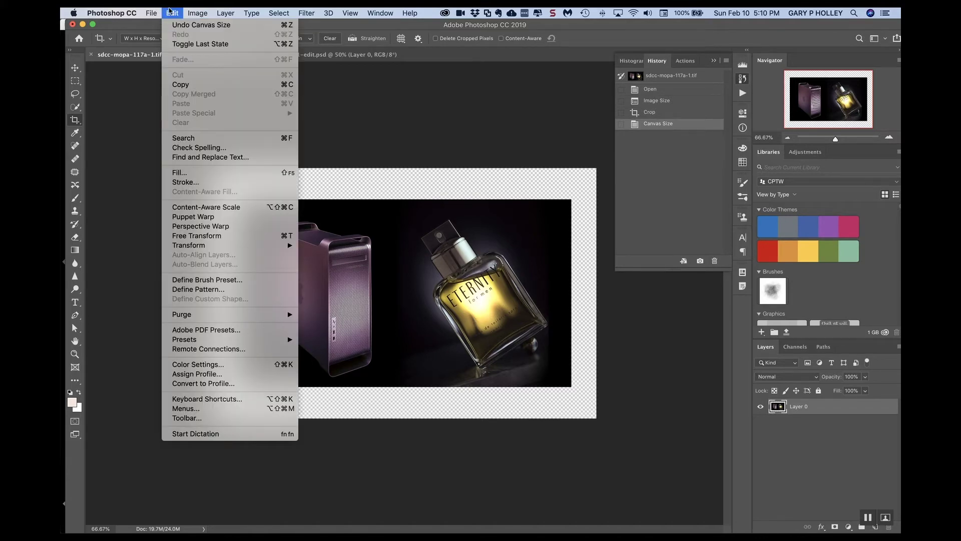
click(168, 11)
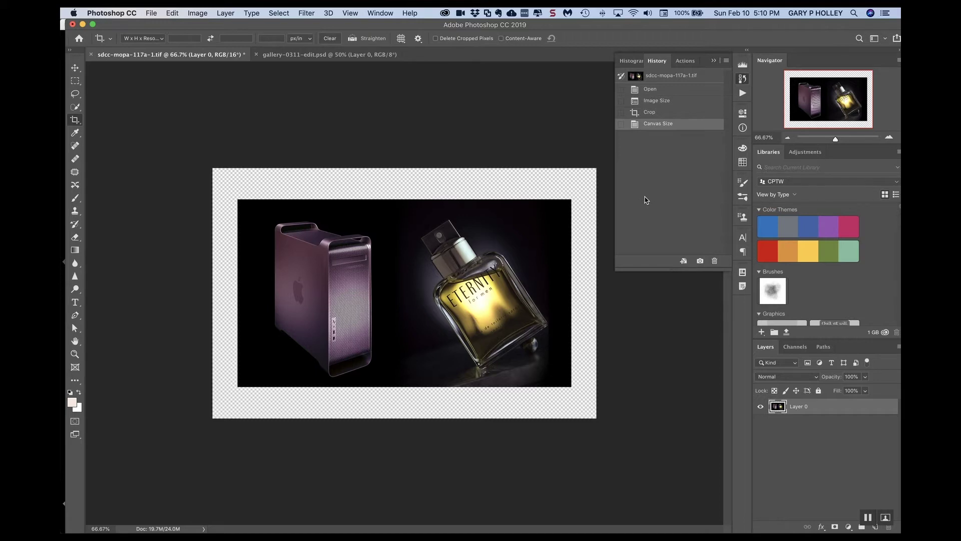
Save the enlarged image as a TIFF with layers, no image compression, interleaved pixel order and RLE layer compression
click(743, 80)
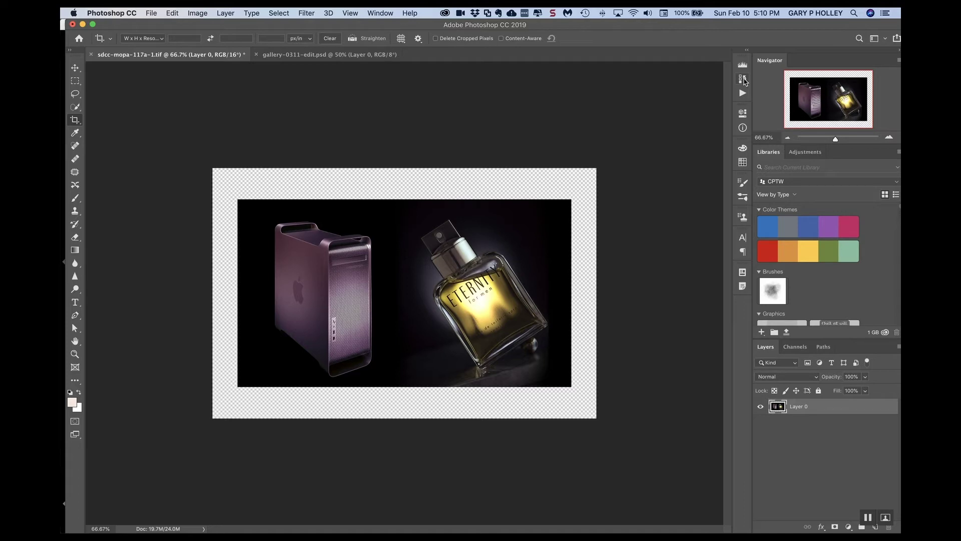
click(159, 12)
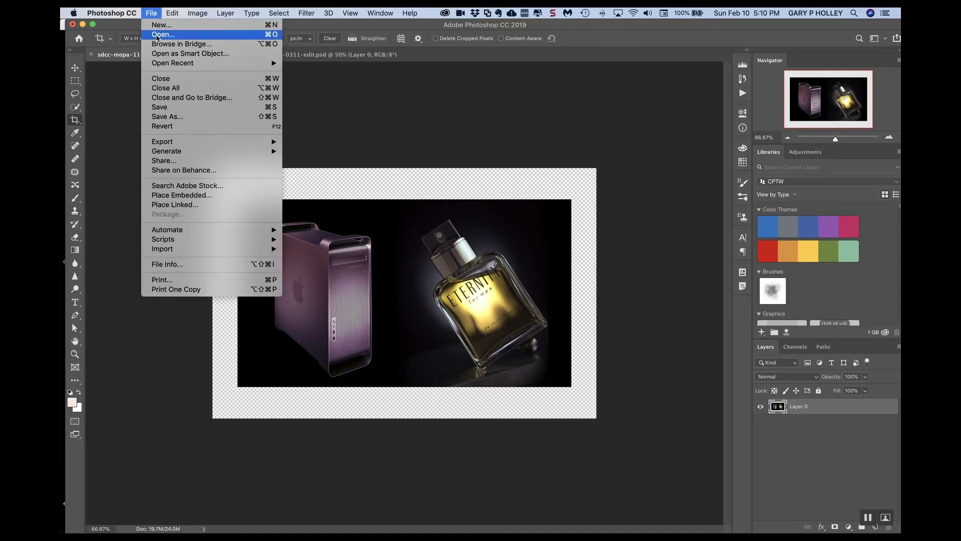
click(175, 106)
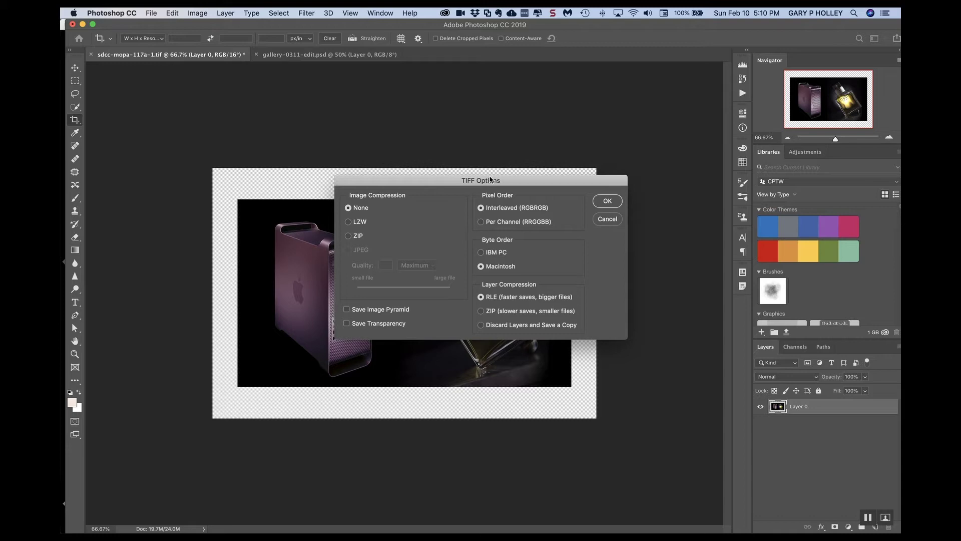
click(619, 202)
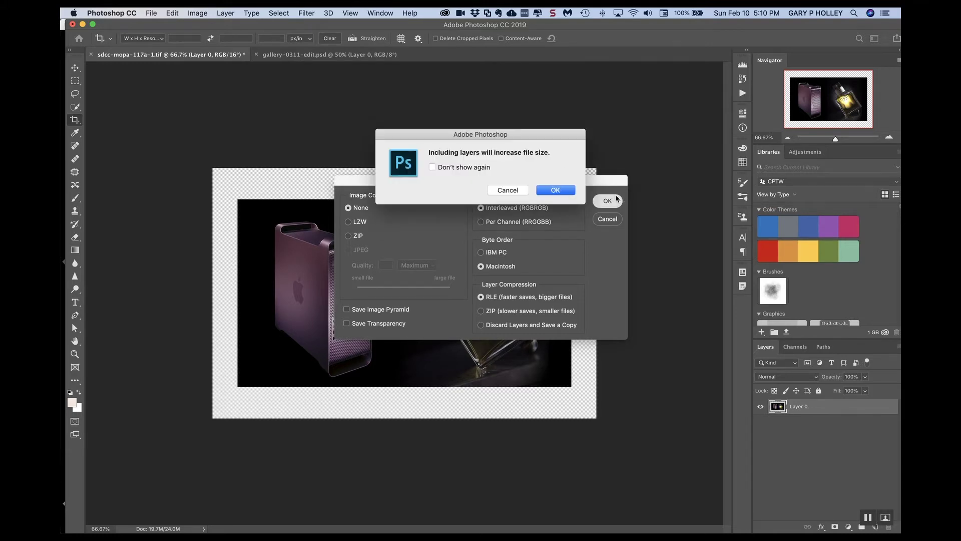
click(543, 191)
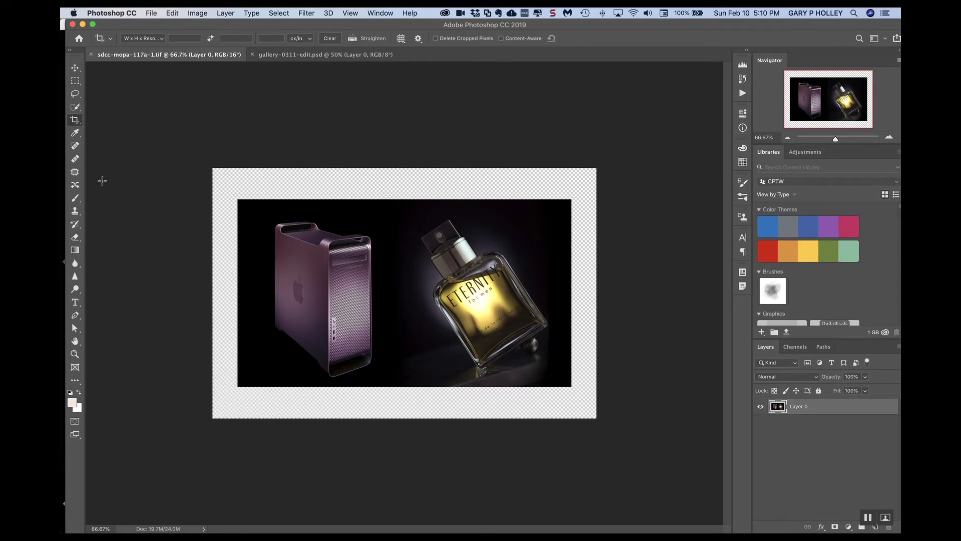
Switch to gallery-0311-edit.psd and start saving a copy of it in JPEG format
click(73, 68)
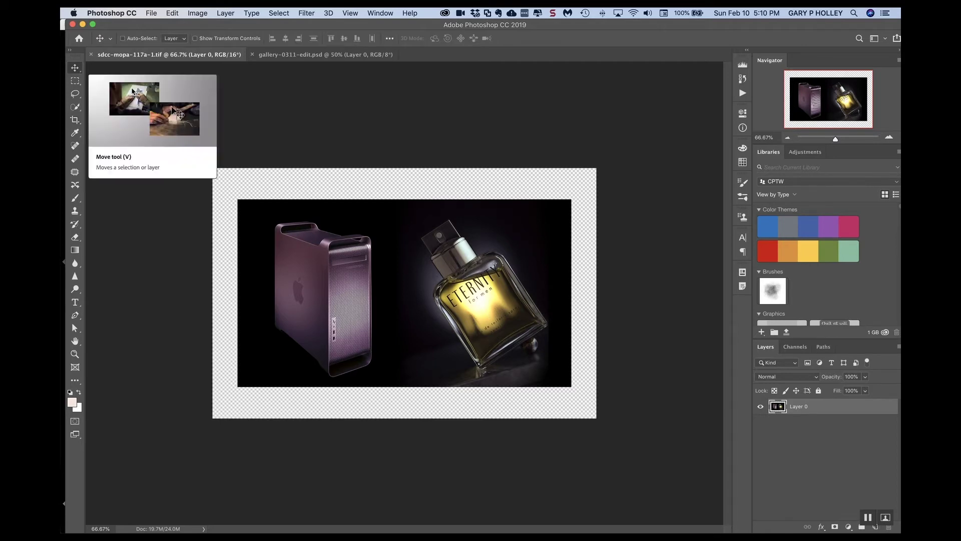
click(298, 55)
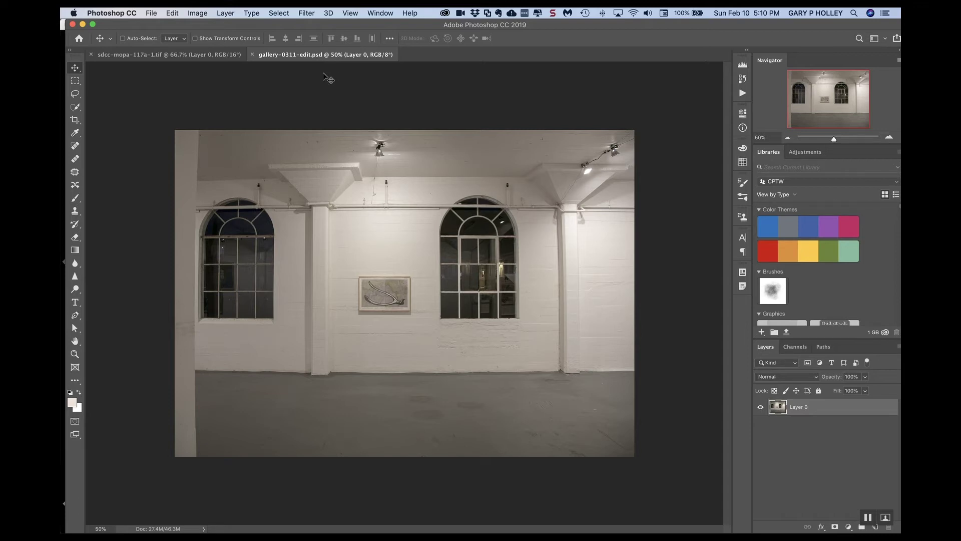
click(152, 13)
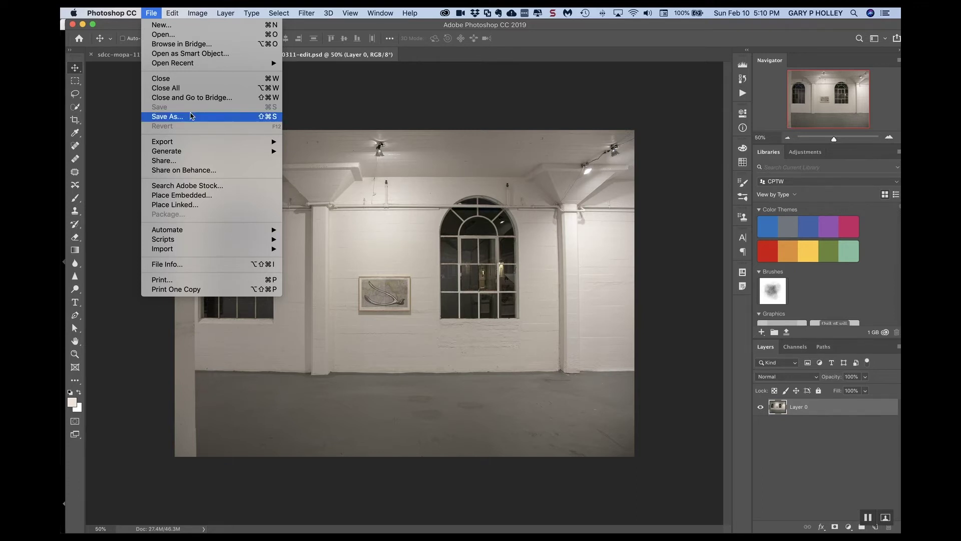
click(266, 117)
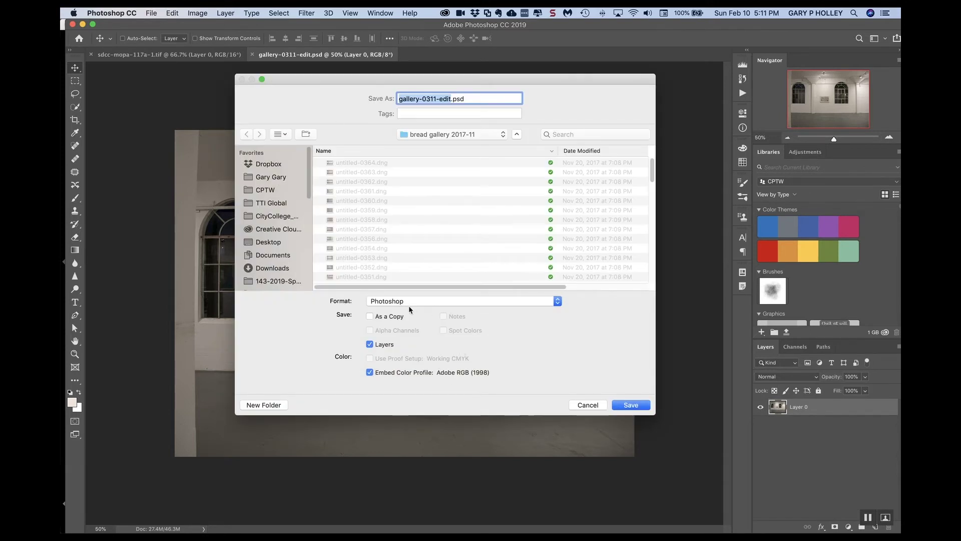
click(395, 301)
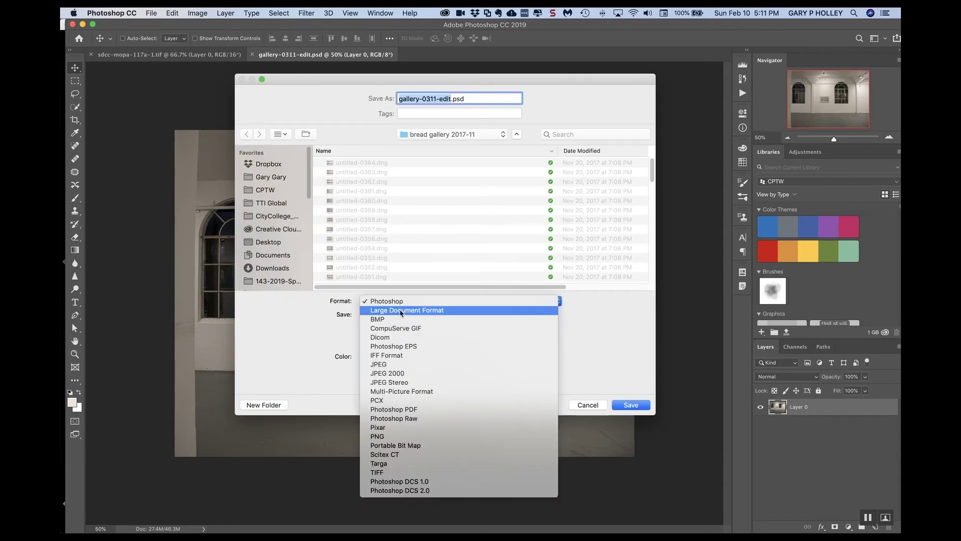
click(425, 365)
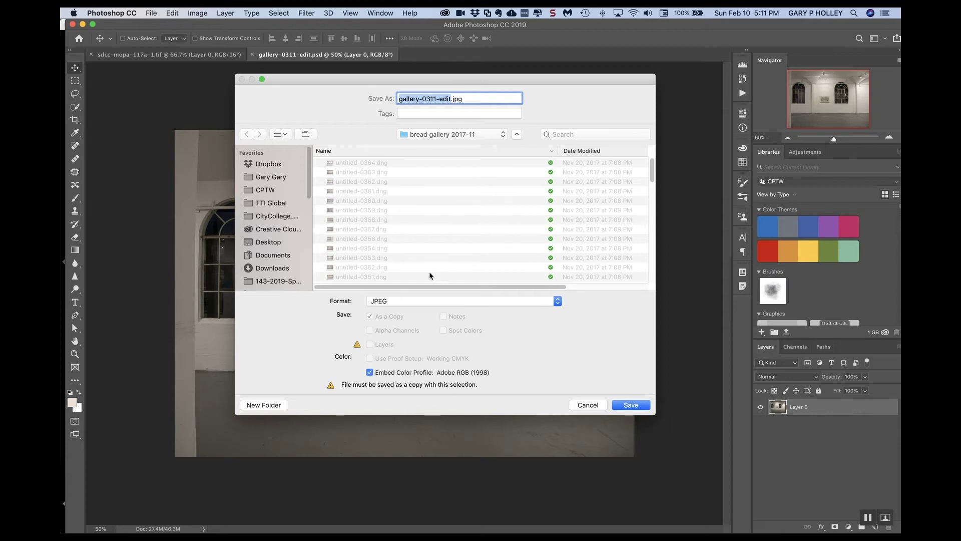
Choose the Desktop as the destination and save the copy as gallery-0311-edit.jpg
click(458, 135)
click(279, 47)
key(super+shift+d)
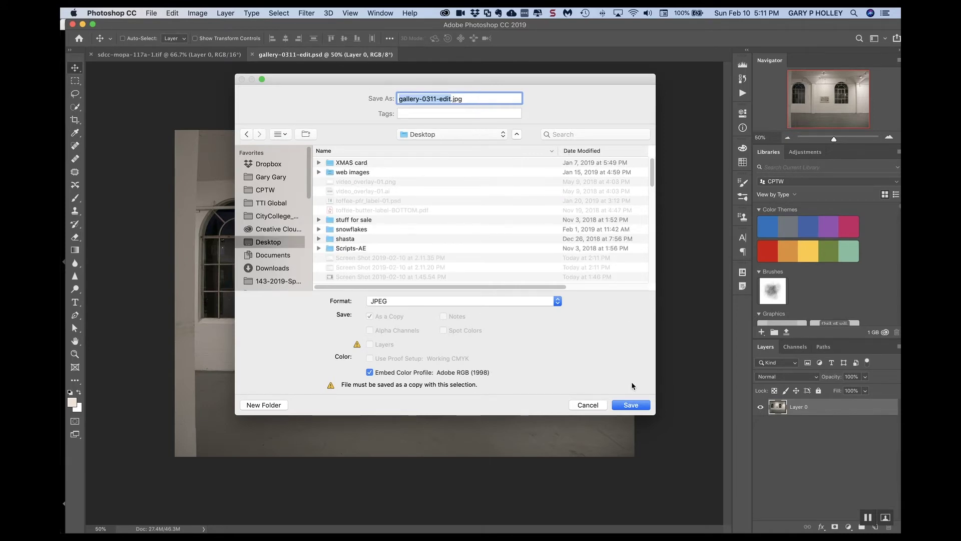
click(626, 406)
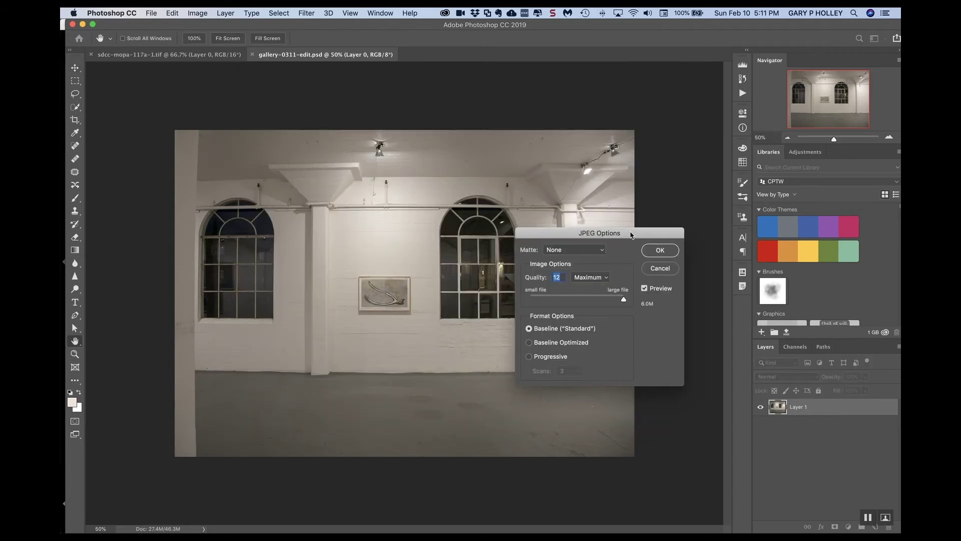
Set the JPEG quality to 10 (Maximum), keeping the options dialog clear of the framed picture
drag(631, 234, 445, 163)
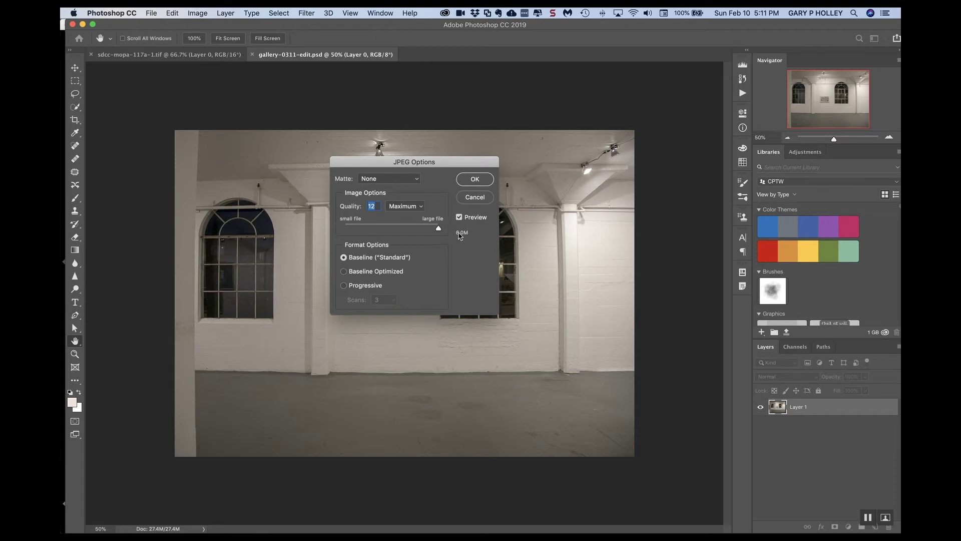
drag(435, 231, 429, 231)
click(377, 207)
drag(386, 162, 487, 162)
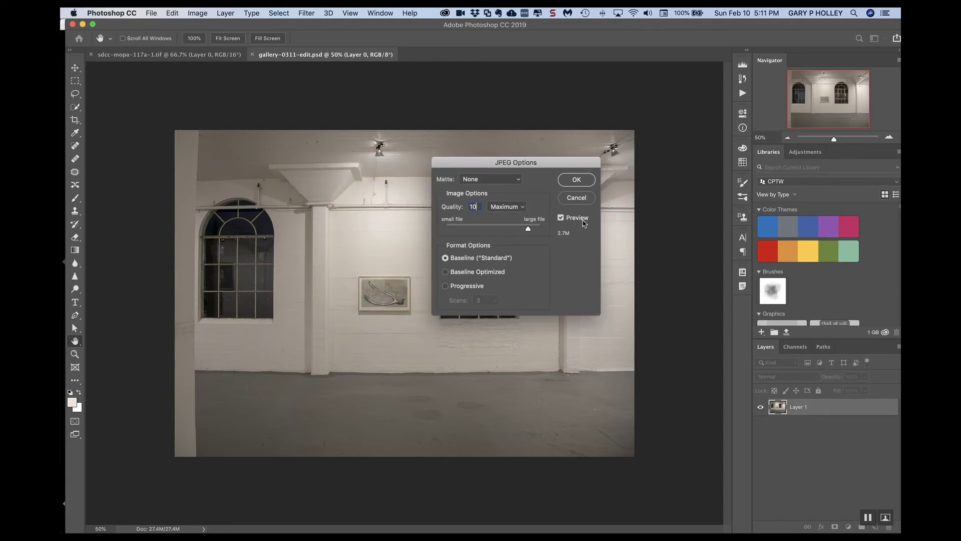
Examine the quality 10 JPEG preview up close around the framed picture and the window beside it, up to 300%
super+click(333, 232)
super+click(355, 236)
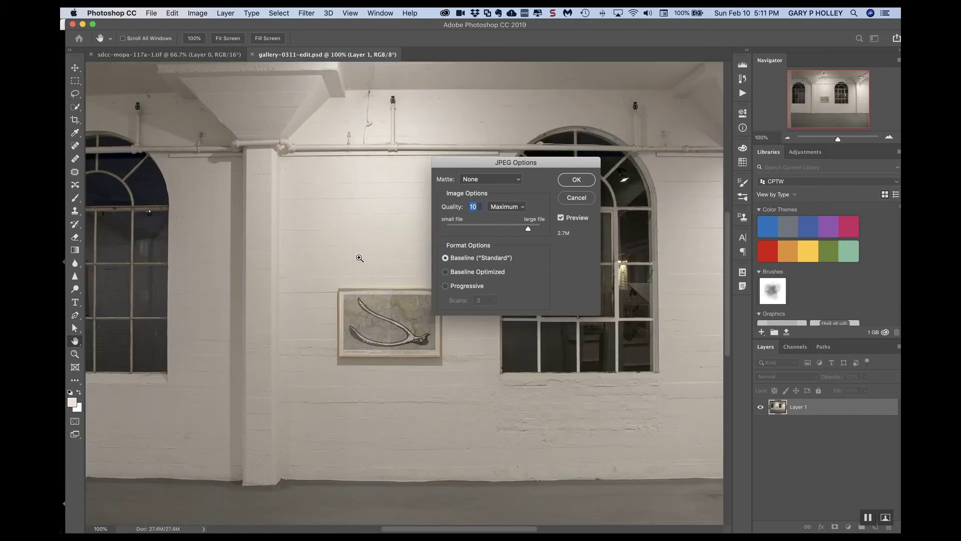
super+click(228, 221)
scroll(250, 245, right, 5)
scroll(250, 245, down, 2)
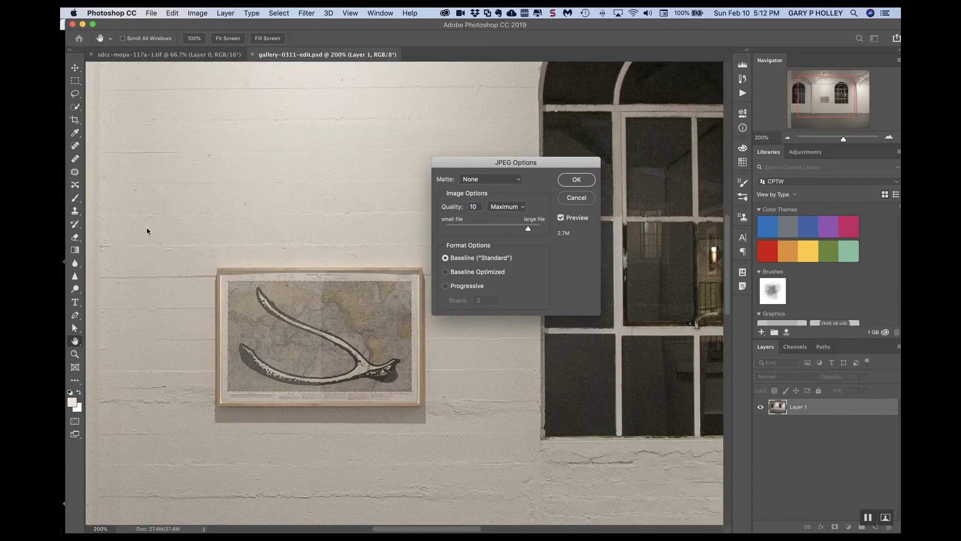
scroll(175, 210, right, 5)
scroll(175, 211, down, 2)
scroll(320, 180, right, 4)
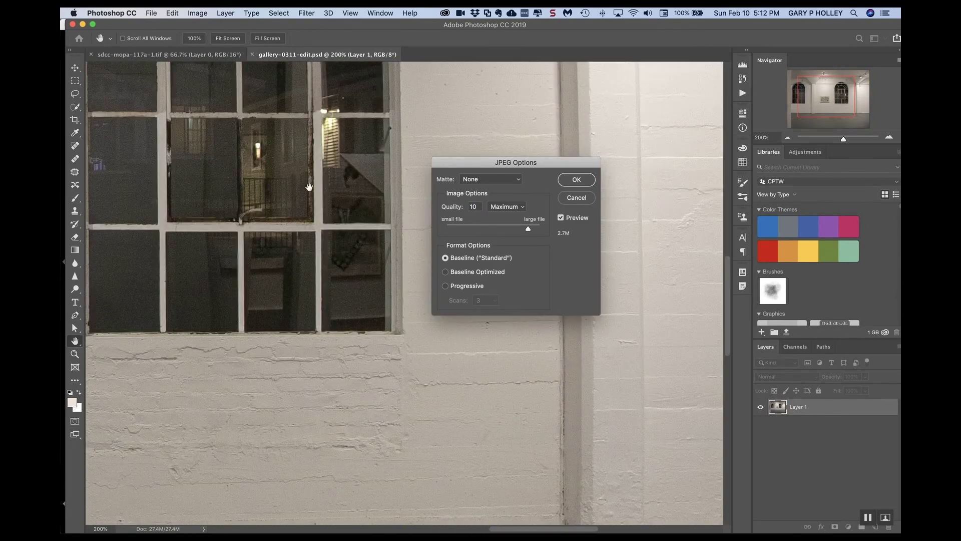
super+click(334, 168)
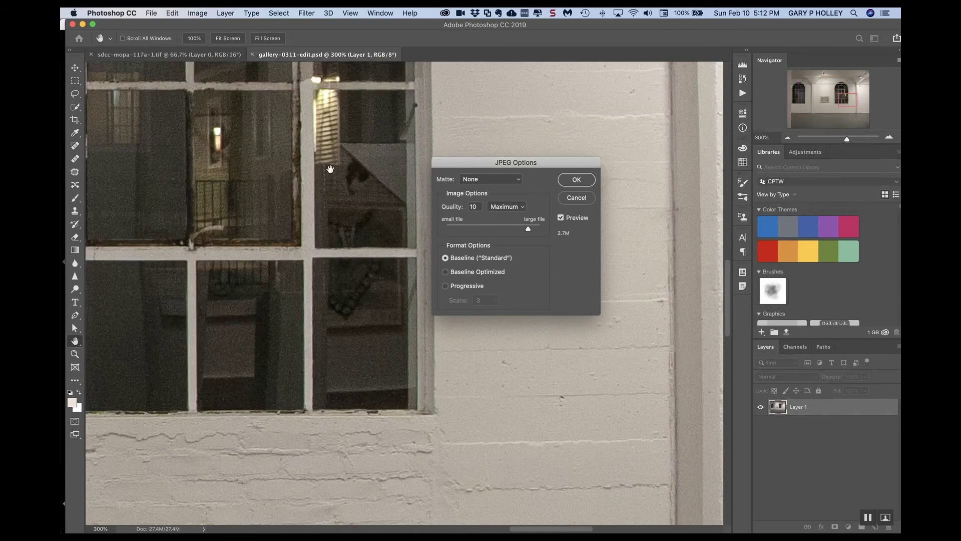
Lower the JPEG quality to 0 (Low) and examine the compression damage in the window panes at up to 700%
drag(493, 165, 499, 134)
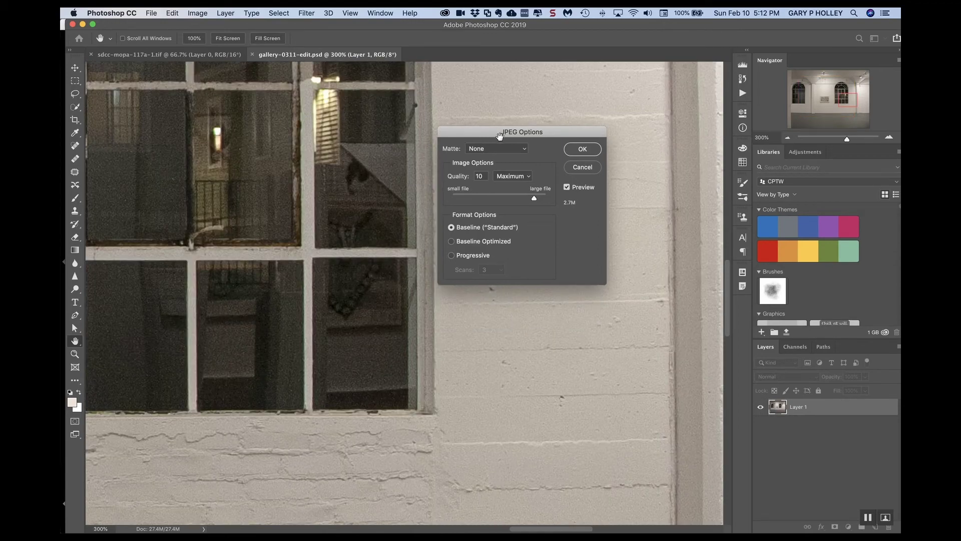
drag(534, 198, 445, 181)
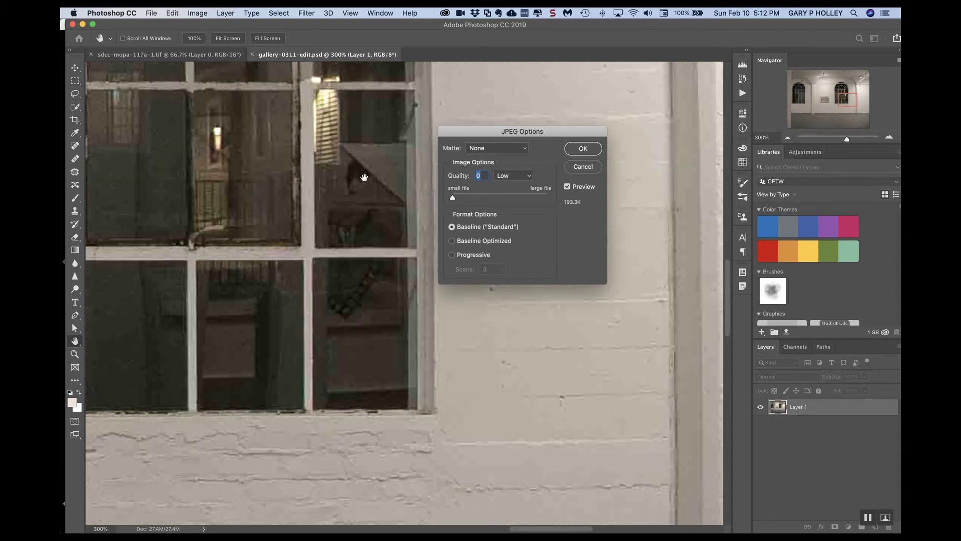
super+click(365, 154)
super+click(396, 146)
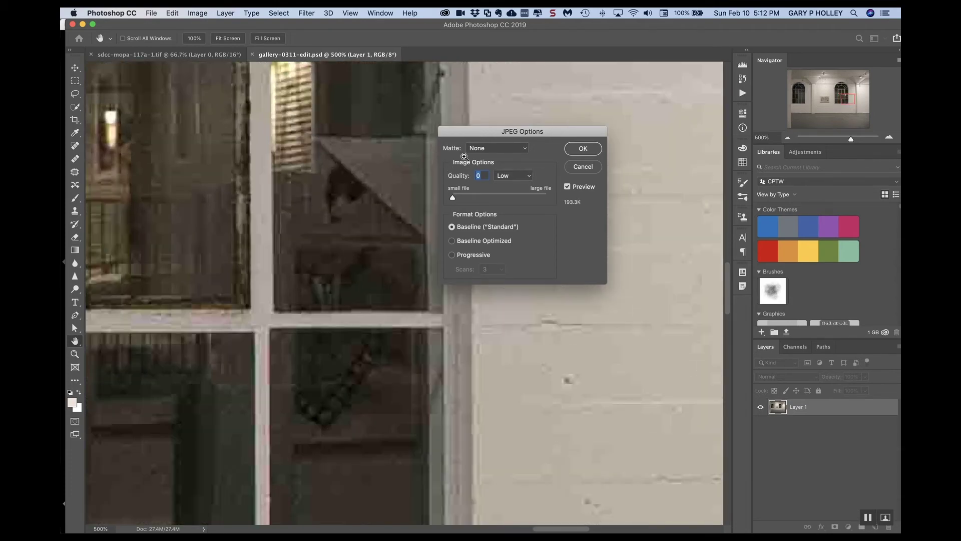
drag(493, 140, 622, 153)
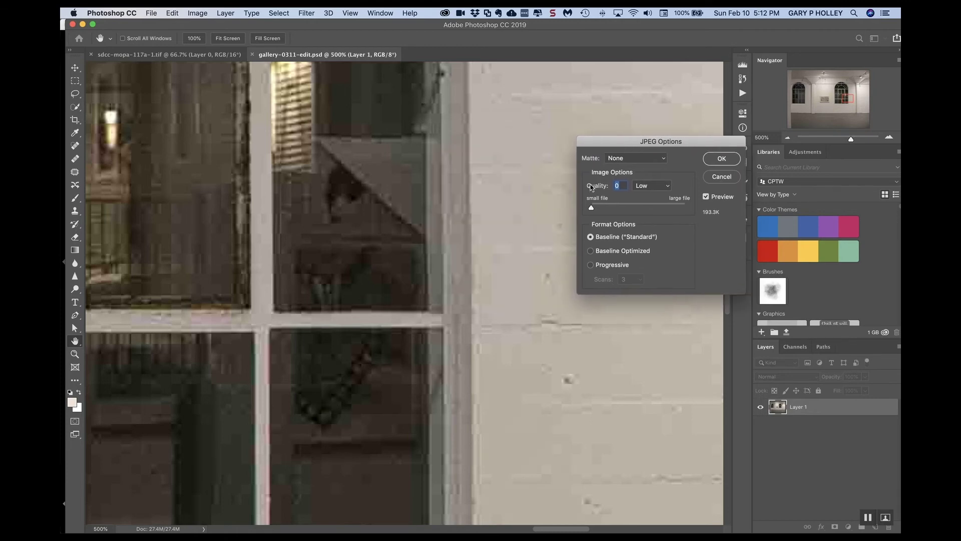
drag(429, 128, 433, 255)
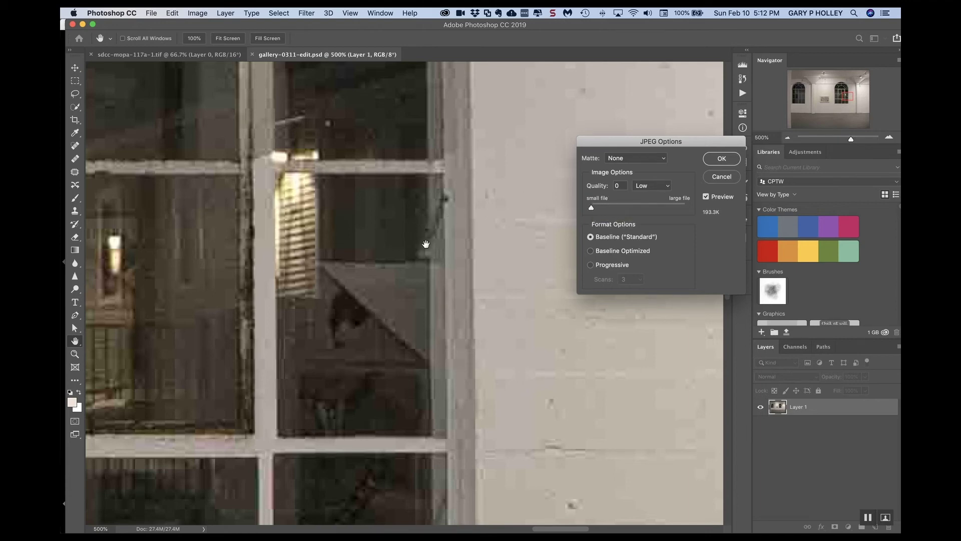
key(super+equal)
key(super+equal)
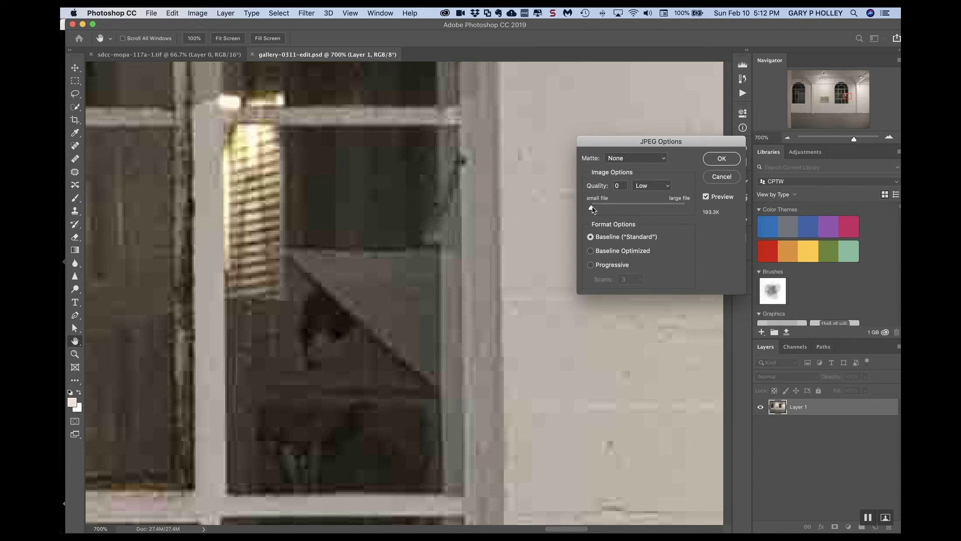
Raise the JPEG quality to 8 and on to 12 (Maximum), comparing the window's detail in the preview
drag(592, 209, 656, 209)
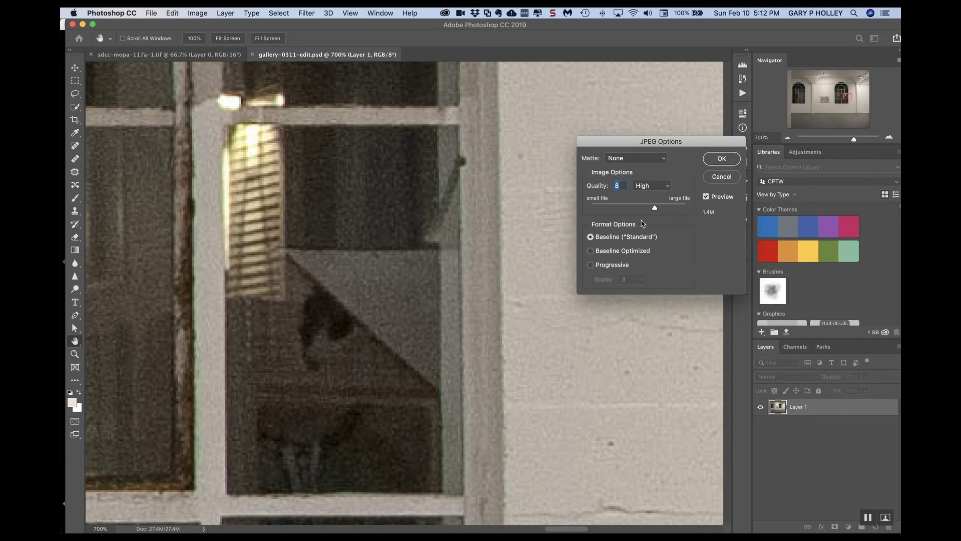
drag(655, 208, 690, 206)
alt+super+click(410, 255)
alt+super+click(411, 256)
alt+super+click(410, 256)
alt+super+click(410, 255)
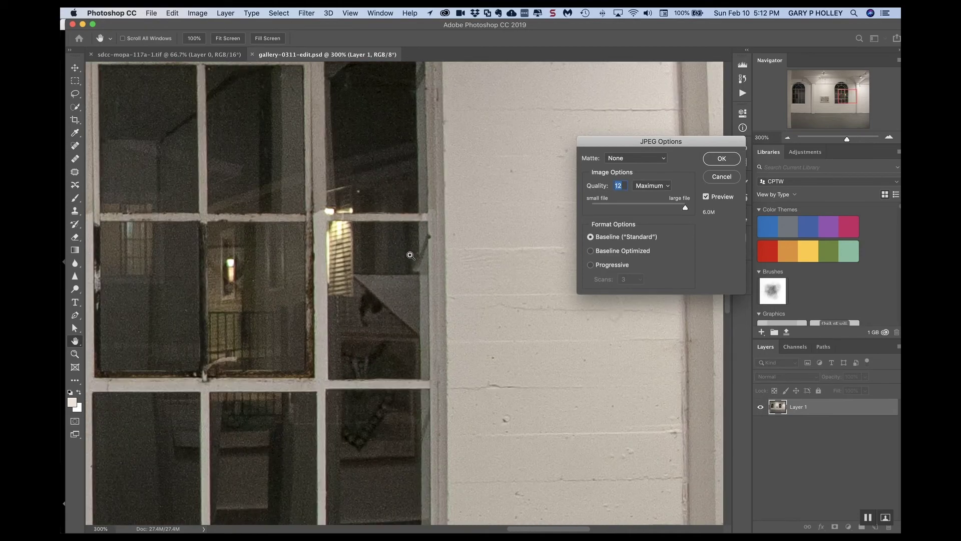
Set the JPEG quality to 10 (Maximum) with the Baseline ("Standard") format and finish saving the copy
drag(685, 210, 672, 211)
click(730, 159)
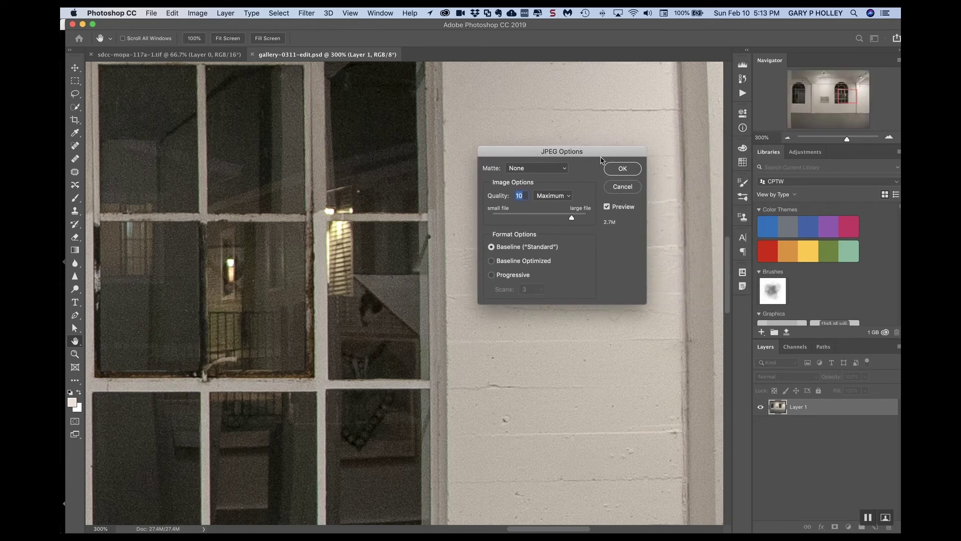
click(633, 172)
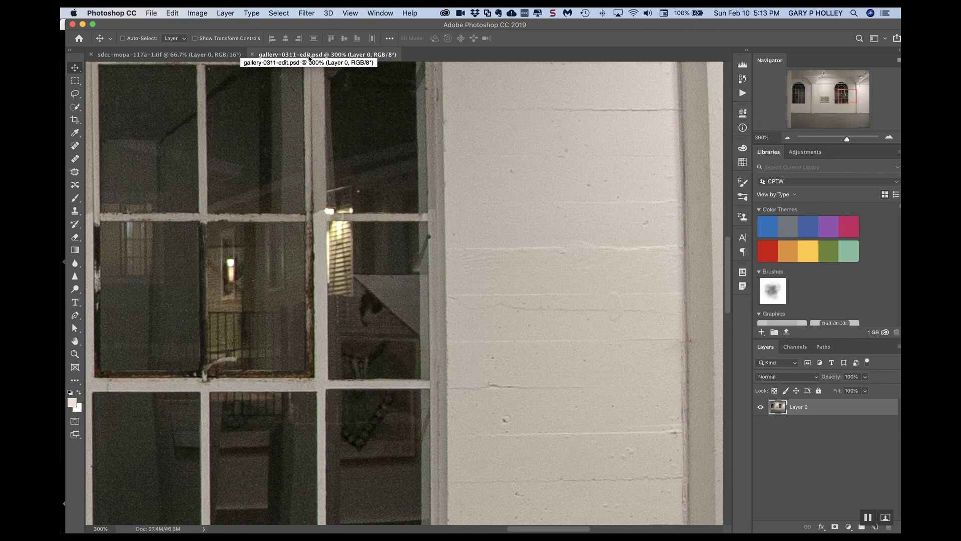
Fit the gallery image to the window, invert its colours twice, and save gallery-0311-edit.psd
key(super+1)
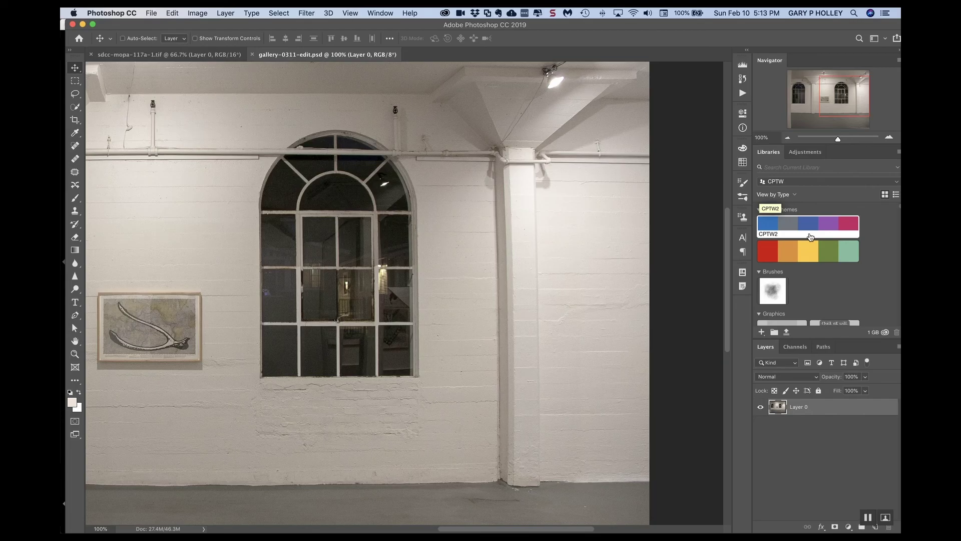
key(super+0)
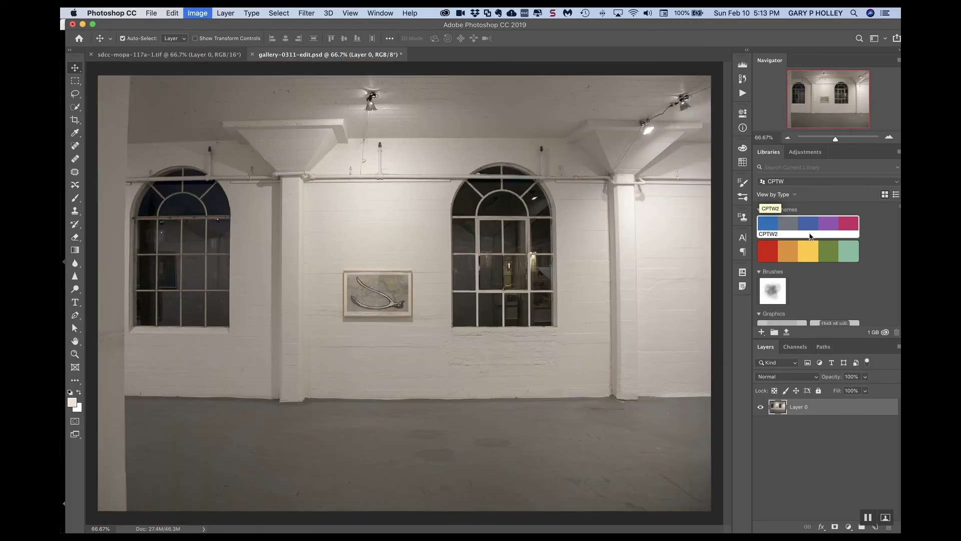
key(super+i)
key(super+i)
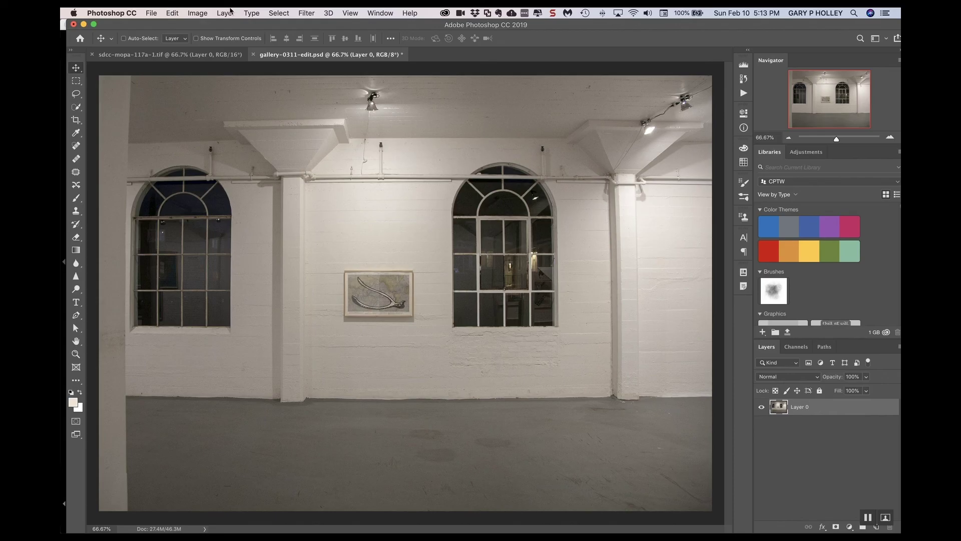
click(148, 14)
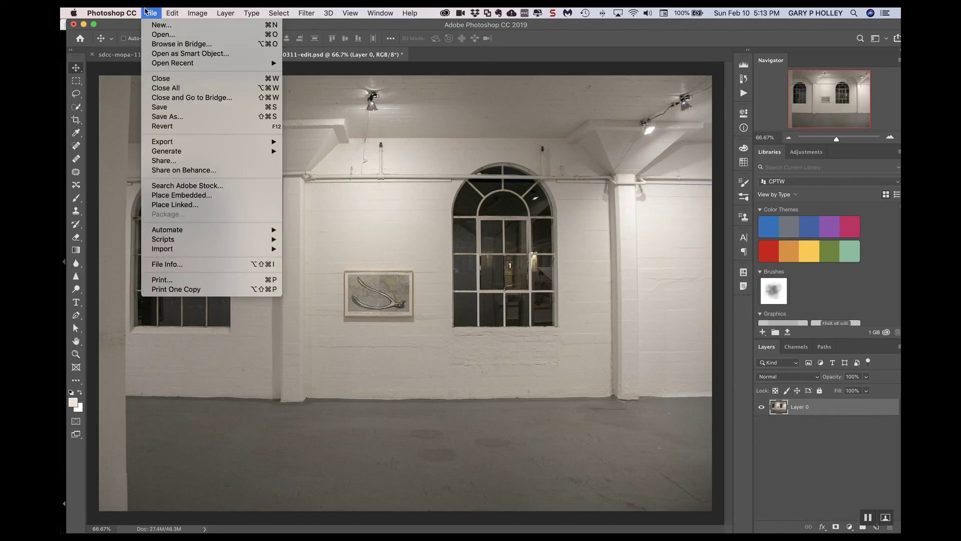
click(190, 108)
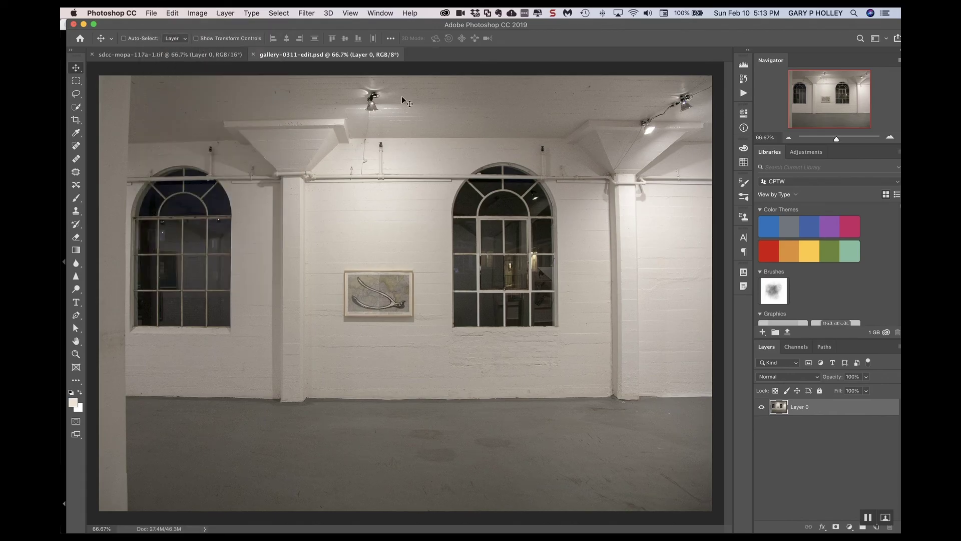